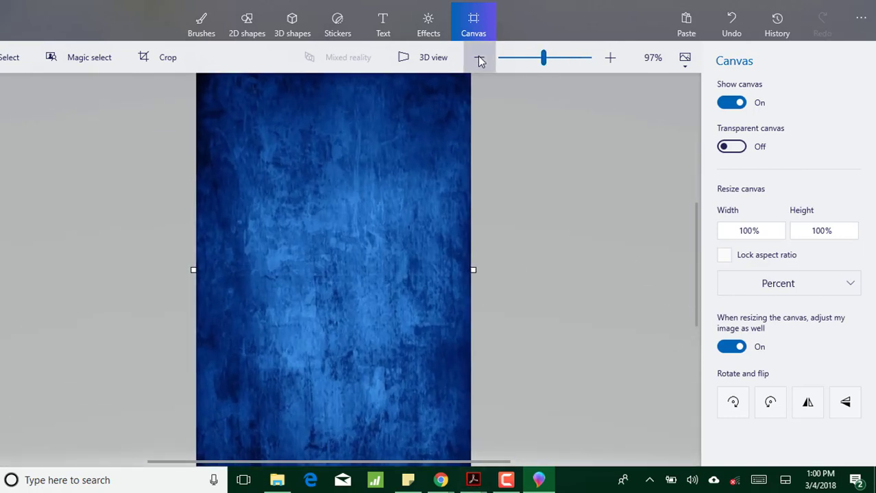
Step: Enlarge the blue canvas slightly from its upper corner so the poster becomes a little wider and taller
{"action": "scroll", "coordinate": [475, 272], "scroll_direction": "down", "scroll_amount": 2}
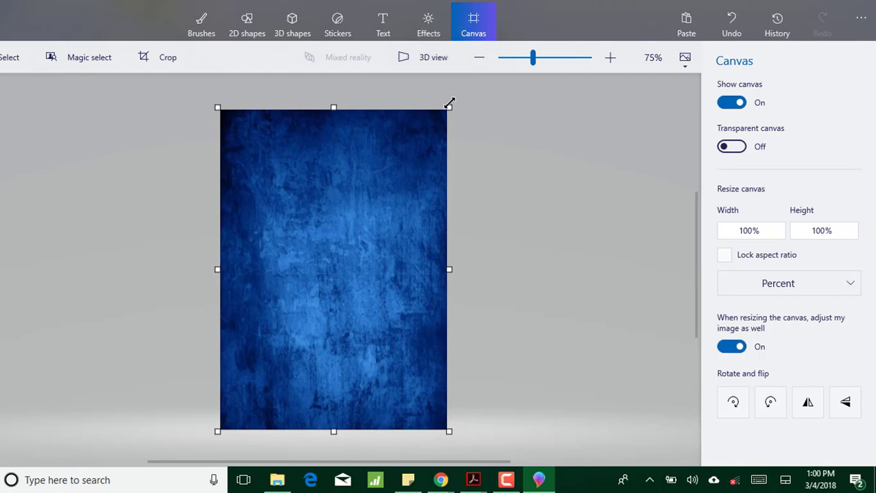
{"action": "left_click_drag", "start_coordinate": [448, 107], "coordinate": [455, 95]}
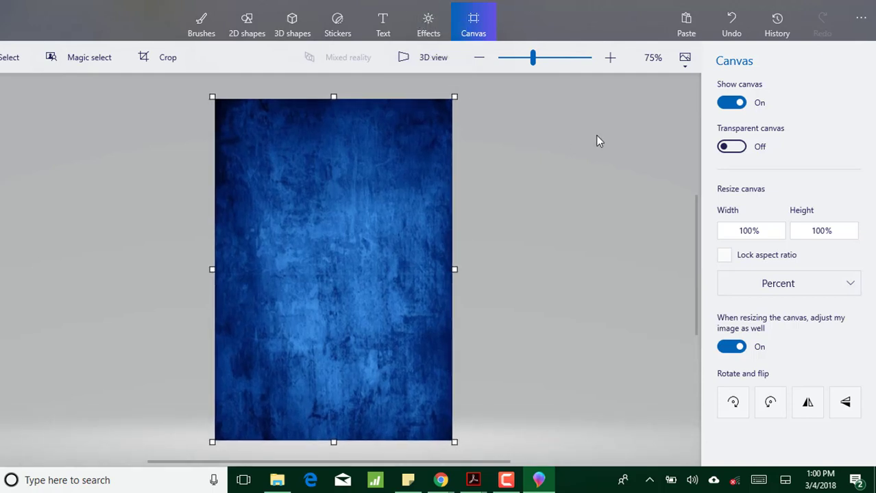
Step: Add the 2D text "OKThen Invites you to submit designs for the" in Source Sans Pro near the canvas's upper edge
{"action": "left_click", "coordinate": [383, 24]}
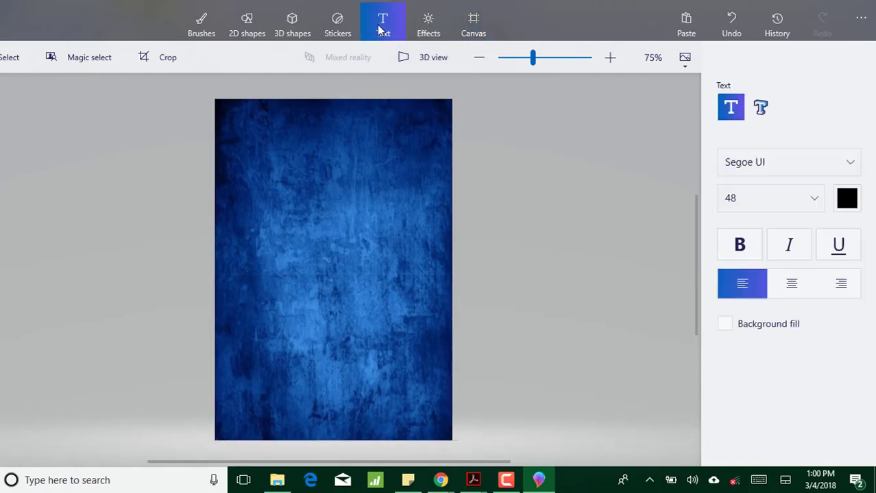
{"action": "left_click", "coordinate": [758, 168]}
{"action": "scroll", "coordinate": [756, 205], "scroll_direction": "down", "scroll_amount": 3}
{"action": "left_click", "coordinate": [763, 245]}
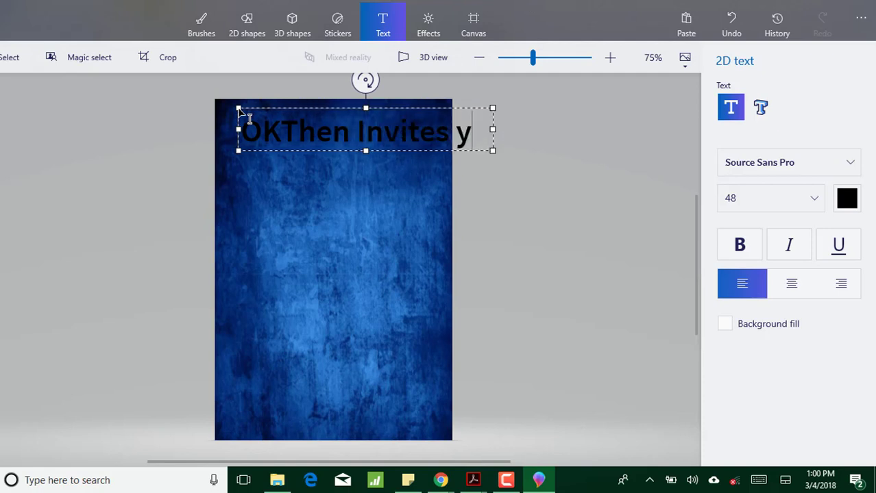
{"action": "type", "text": "ou to su"}
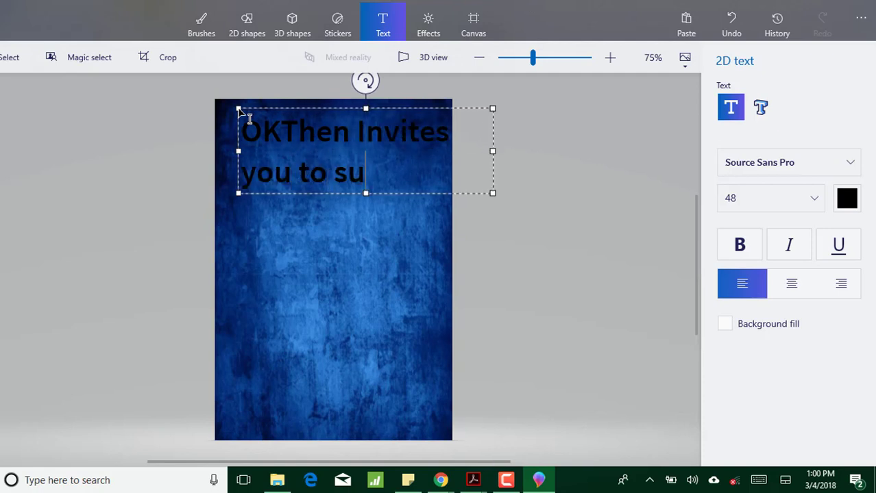
{"action": "type", "text": "bmit designs "}
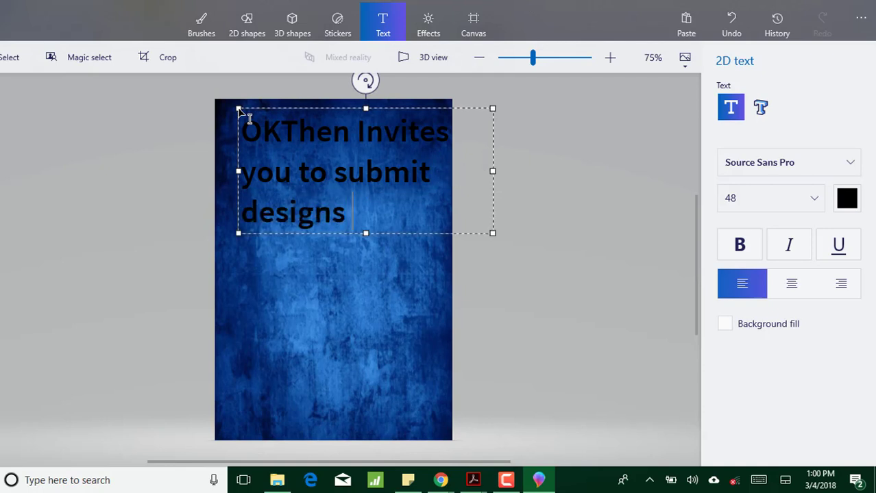
{"action": "type", "text": "for the"}
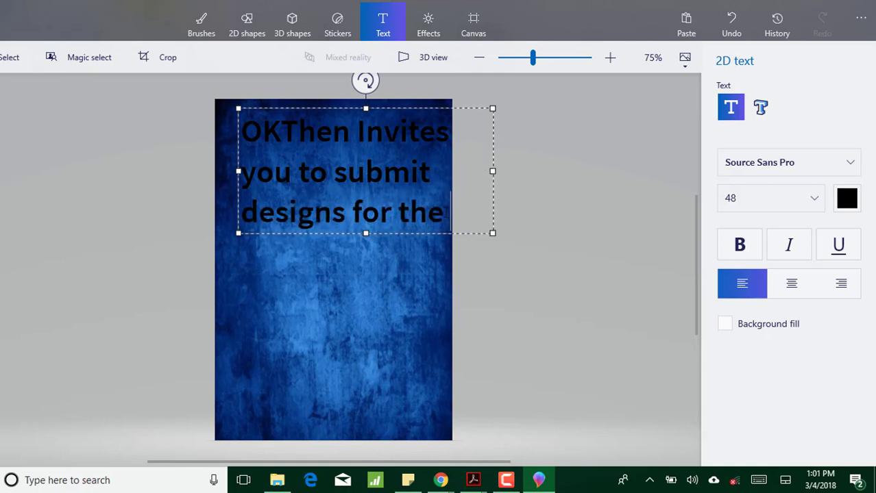
Step: Format the invitation text as size 24, bold and centred, and move its box up to the poster's upper edge
{"action": "key", "text": "ctrl+a"}
{"action": "left_click", "coordinate": [736, 199]}
{"action": "left_click", "coordinate": [738, 143]}
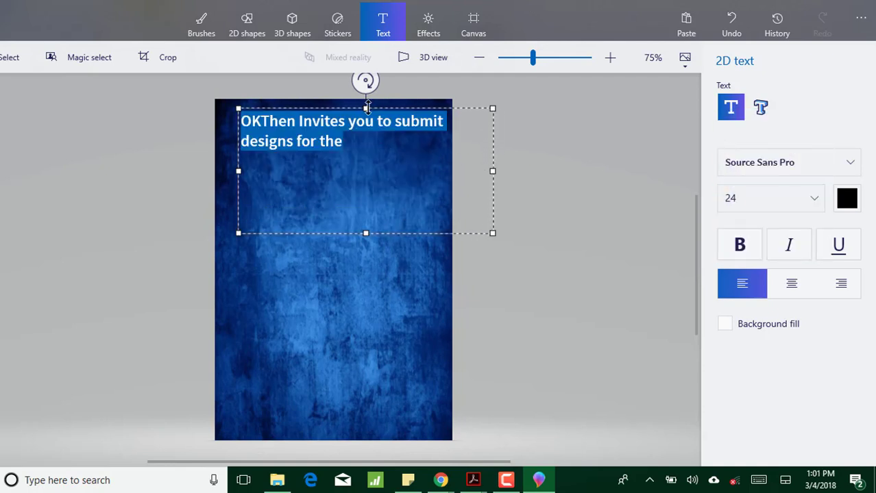
{"action": "left_click", "coordinate": [793, 285]}
{"action": "left_click", "coordinate": [740, 247]}
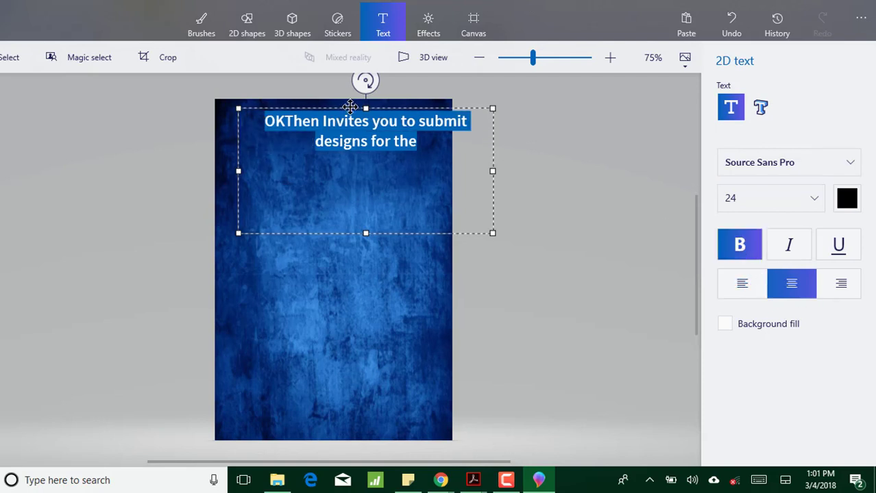
{"action": "left_click_drag", "start_coordinate": [350, 108], "coordinate": [318, 94]}
{"action": "left_click", "coordinate": [366, 176]}
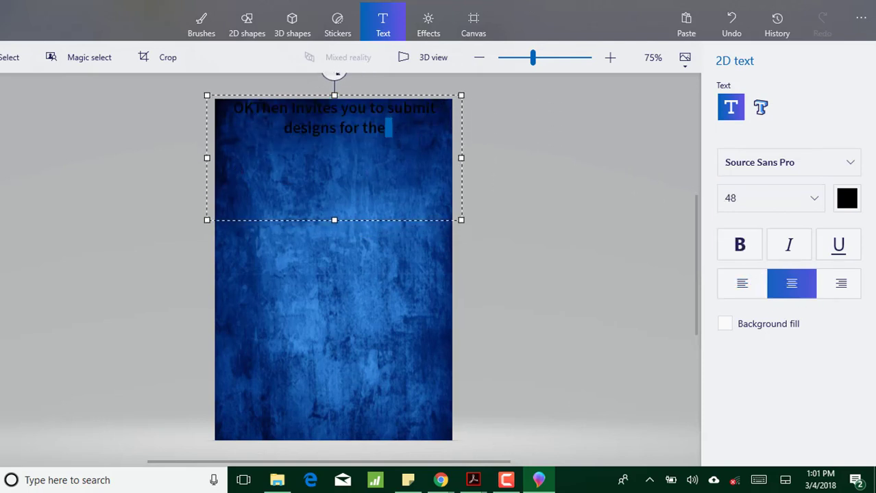
Step: Colour the invitation text white and shorten its box to fit the two lines, then place it on the canvas
{"action": "key", "text": "ctrl+a"}
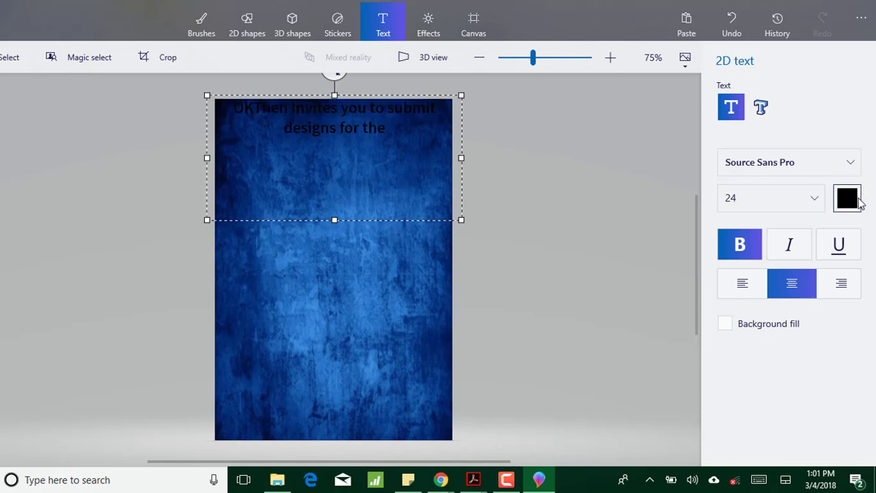
{"action": "left_click", "coordinate": [846, 199]}
{"action": "left_click", "coordinate": [717, 249]}
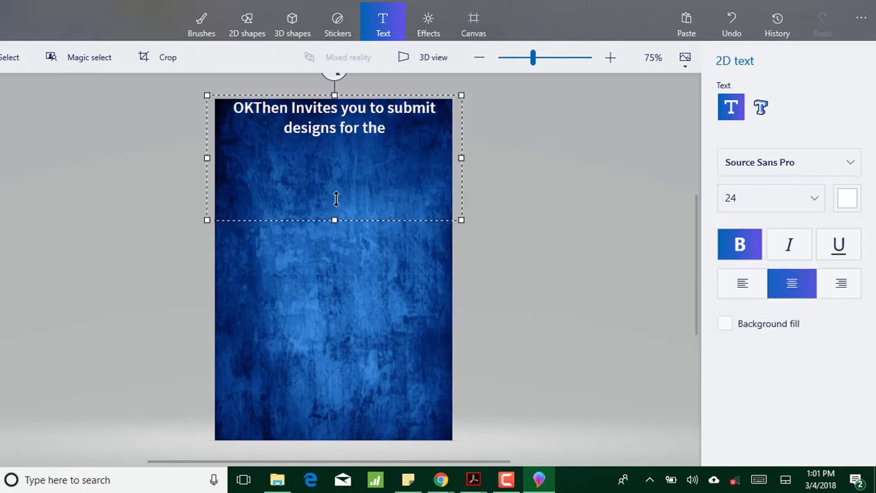
{"action": "left_click_drag", "start_coordinate": [335, 219], "coordinate": [341, 138]}
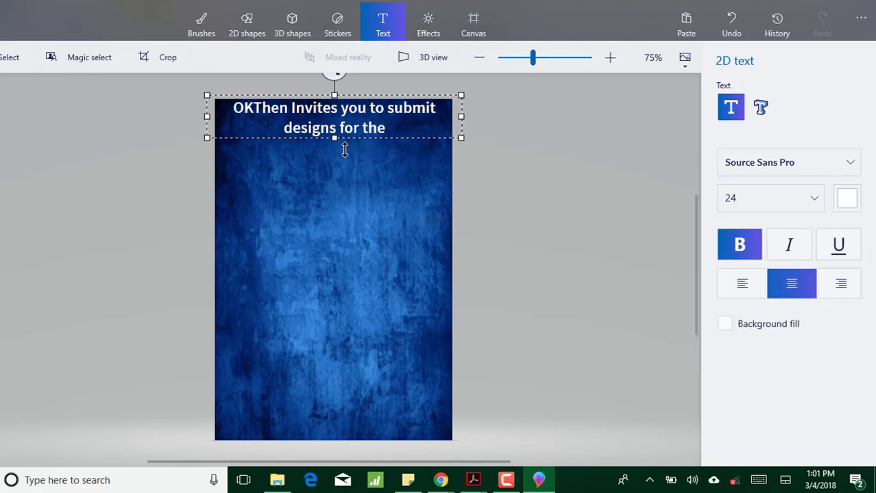
{"action": "left_click", "coordinate": [329, 199]}
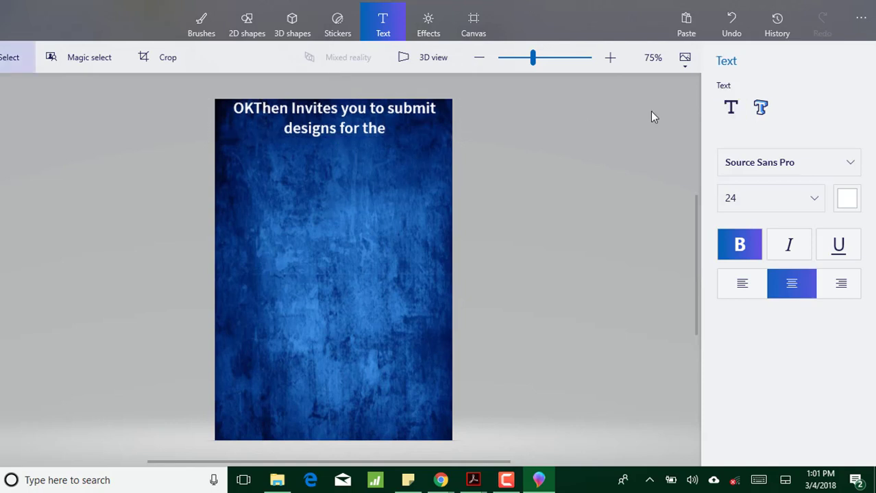
Step: Add the 2D text "CLOTHESLINE" in the Rosewood Std font below the invitation text
{"action": "left_click", "coordinate": [735, 110]}
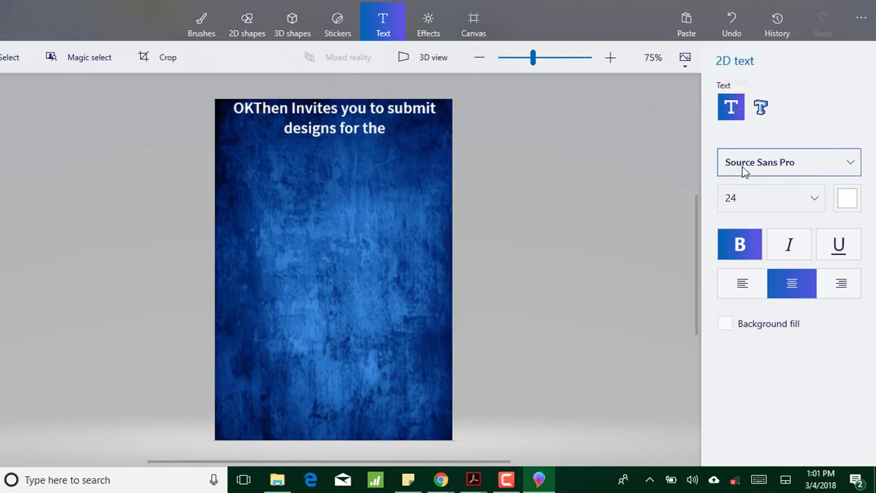
{"action": "left_click", "coordinate": [745, 174]}
{"action": "scroll", "coordinate": [745, 173], "scroll_direction": "up", "scroll_amount": 5}
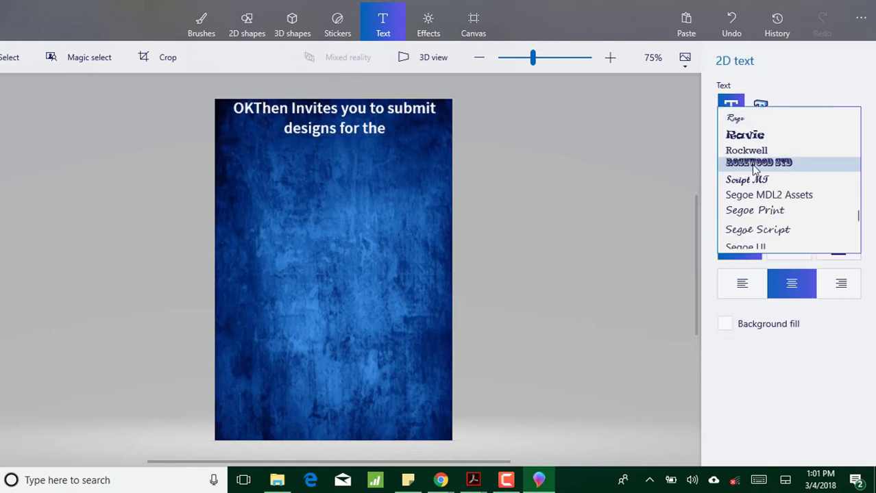
{"action": "left_click", "coordinate": [753, 165]}
{"action": "left_click", "coordinate": [237, 168]}
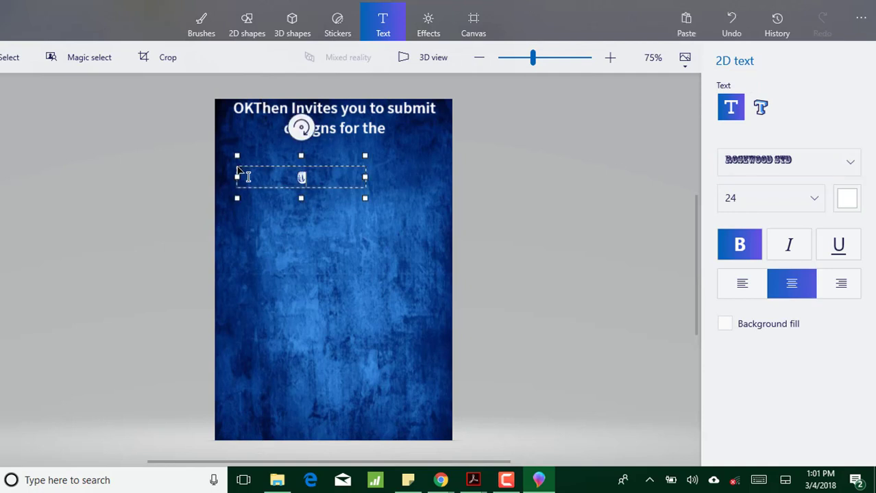
{"action": "type", "text": "CLOTHESLINE"}
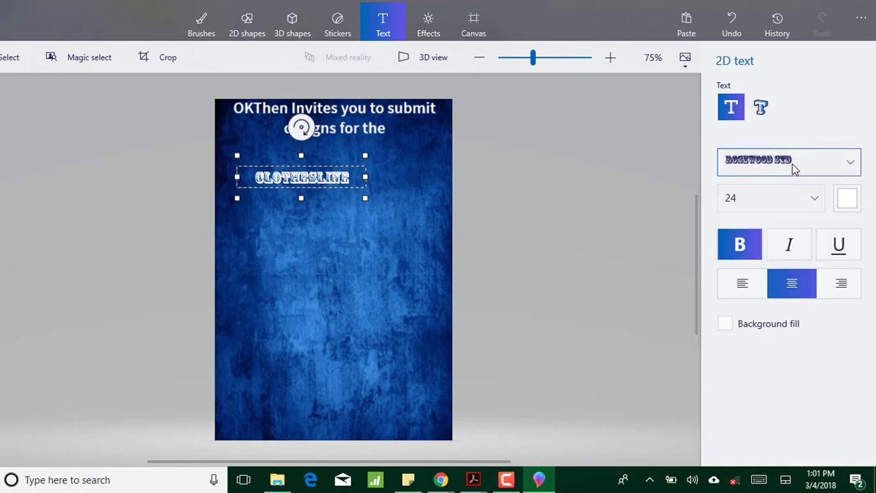
Step: Widen the CLOTHESLINE text box so the word fits on one line and set its font size to 48
{"action": "left_click", "coordinate": [771, 202]}
{"action": "left_click", "coordinate": [742, 249]}
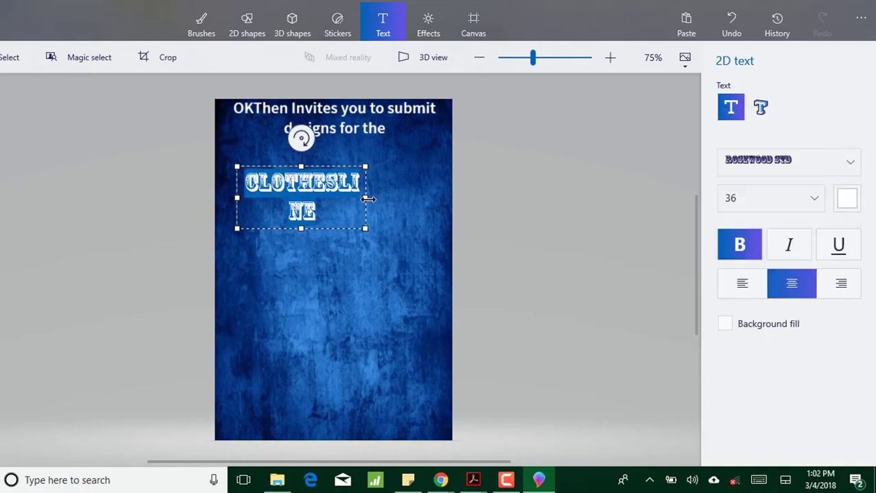
{"action": "left_click_drag", "start_coordinate": [367, 198], "coordinate": [442, 197]}
{"action": "left_click", "coordinate": [760, 198]}
{"action": "left_click", "coordinate": [756, 215]}
Step: Tilt the CLOTHESLINE text slightly counterclockwise and place it just beneath the invitation text
{"action": "left_click_drag", "start_coordinate": [337, 143], "coordinate": [300, 146]}
{"action": "left_click_drag", "start_coordinate": [335, 206], "coordinate": [334, 192]}
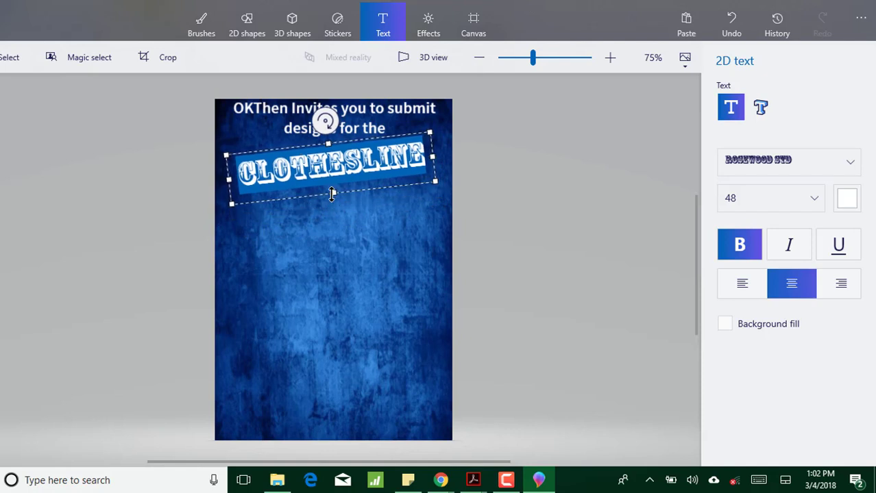
{"action": "left_click", "coordinate": [325, 228]}
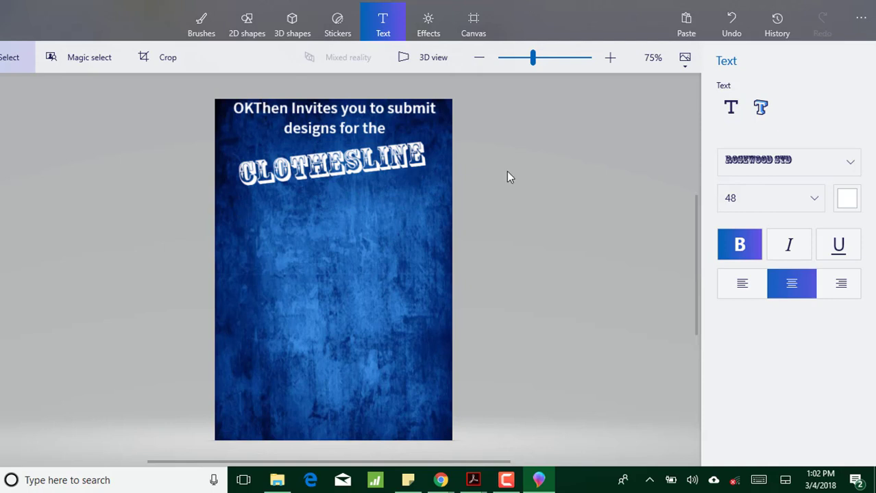
Step: Add the 2D text "PROJECT" in the AR Delaney font, tilted to match CLOTHESLINE and placed directly beneath it
{"action": "left_click", "coordinate": [730, 108]}
{"action": "left_click", "coordinate": [797, 163]}
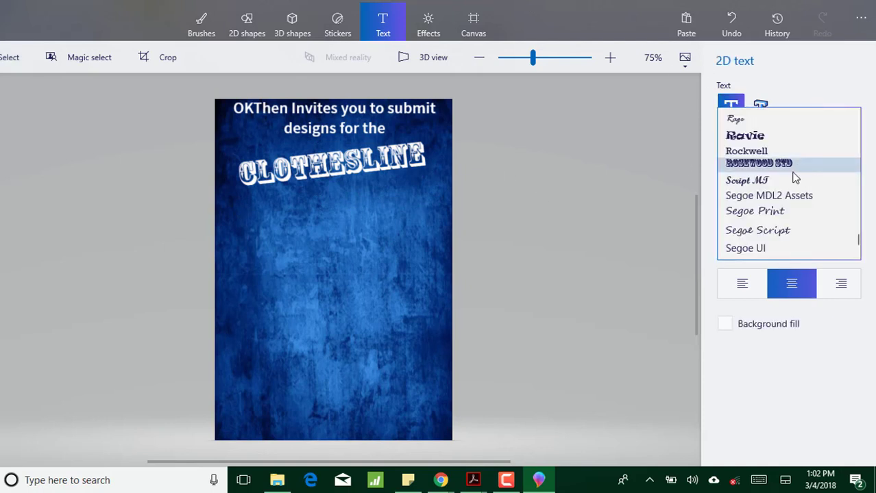
{"action": "scroll", "coordinate": [795, 178], "scroll_direction": "up", "scroll_amount": 15}
{"action": "left_click", "coordinate": [772, 248]}
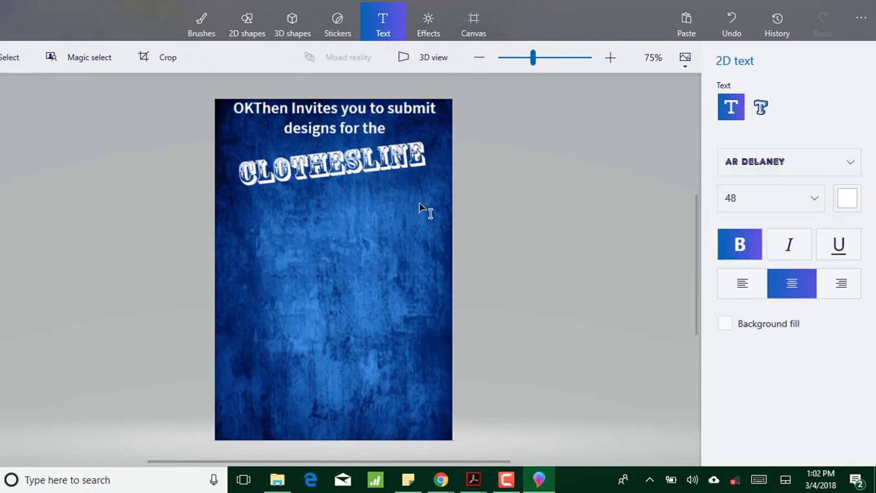
{"action": "left_click", "coordinate": [222, 199]}
{"action": "type", "text": "PROJ"}
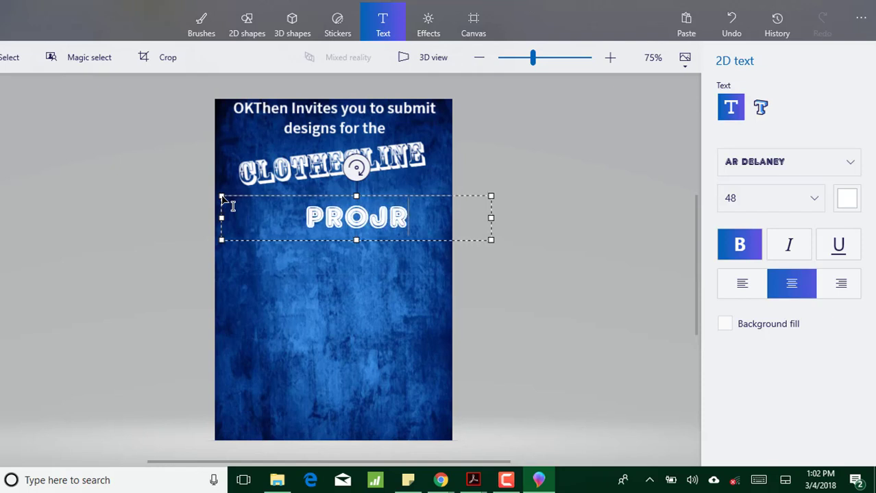
{"action": "type", "text": "ECT"}
{"action": "left_click_drag", "start_coordinate": [324, 189], "coordinate": [311, 175]}
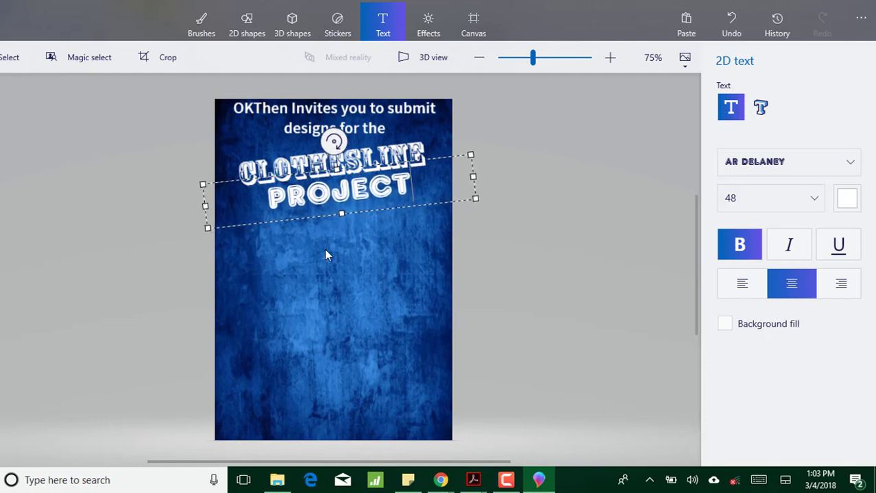
{"action": "left_click", "coordinate": [307, 244]}
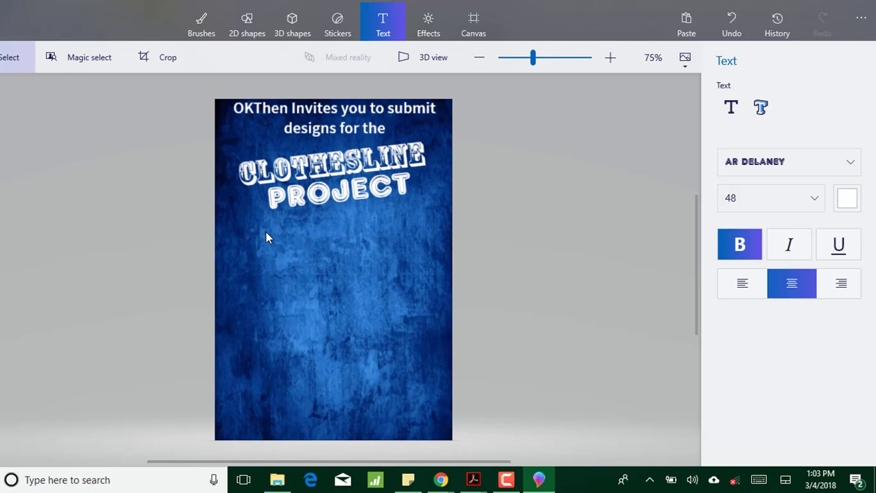
Step: Add a Source Sans Pro text box below PROJECT with an opening quotation mark and "You can put your theme here."
{"action": "left_click", "coordinate": [730, 108]}
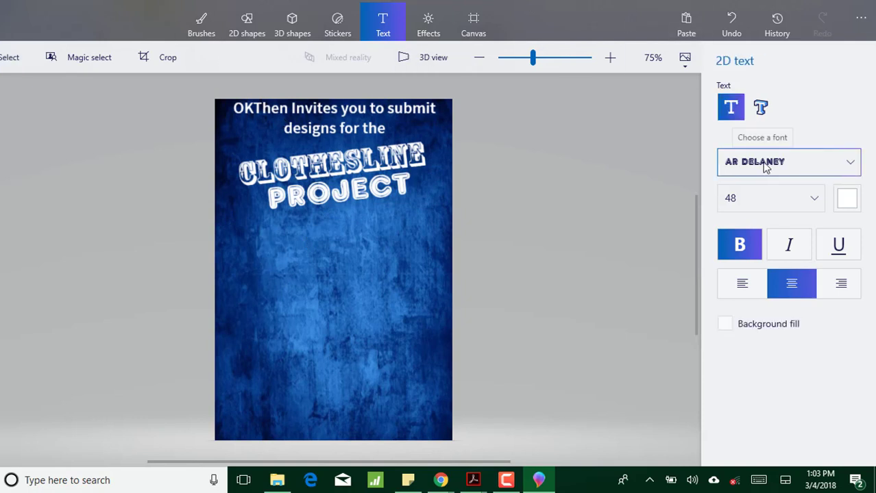
{"action": "left_click", "coordinate": [766, 167]}
{"action": "scroll", "coordinate": [766, 167], "scroll_direction": "down", "scroll_amount": 15}
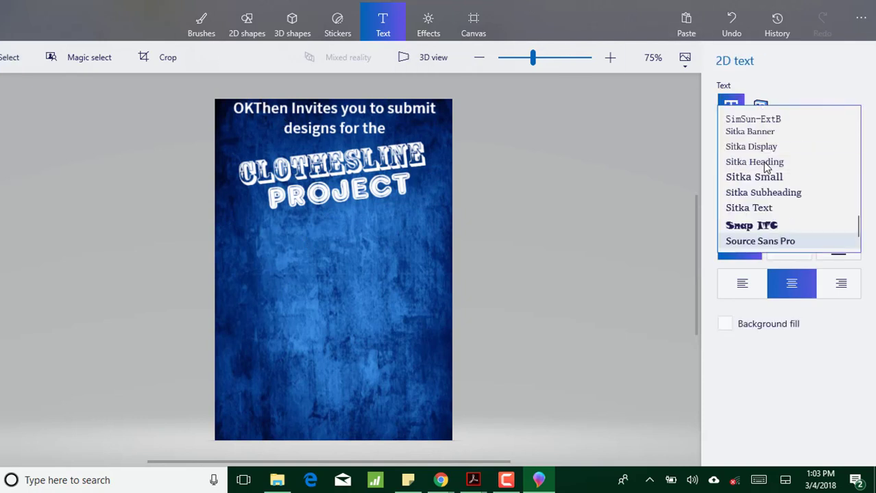
{"action": "left_click", "coordinate": [760, 241]}
{"action": "left_click", "coordinate": [223, 224]}
{"action": "type", "text": "\""}
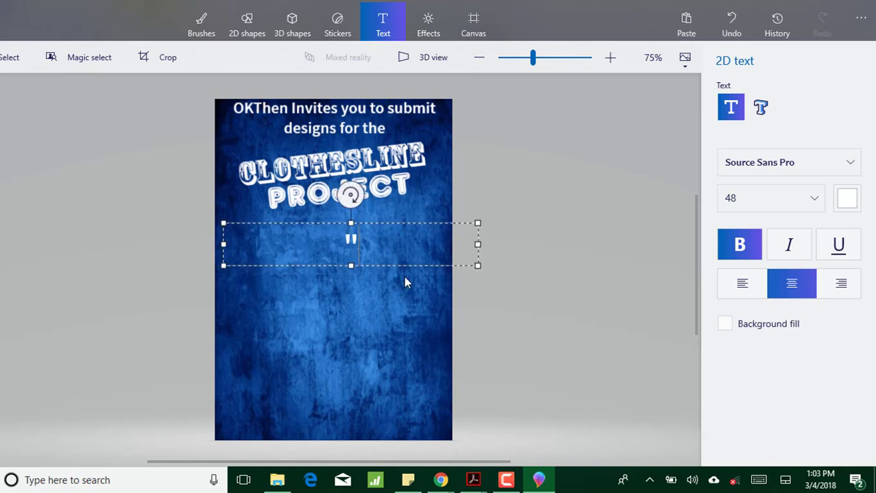
{"action": "type", "text": "You can p"}
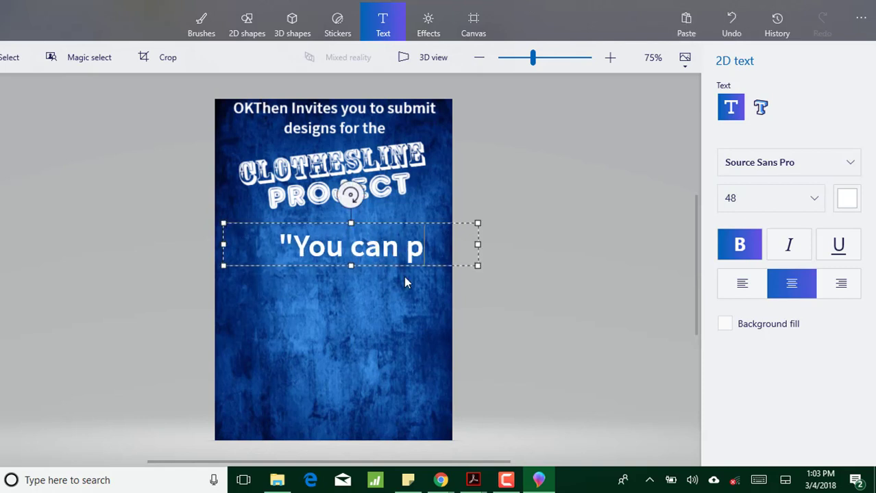
{"action": "type", "text": "ut your the"}
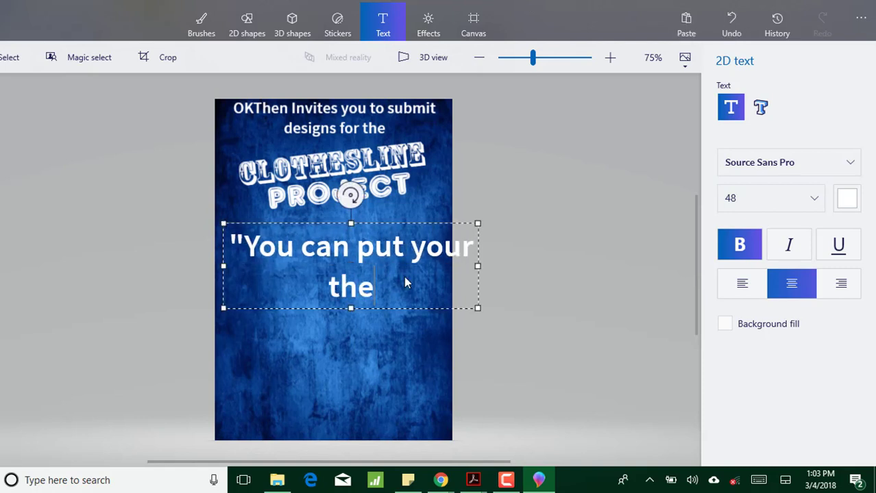
{"action": "type", "text": "me here."}
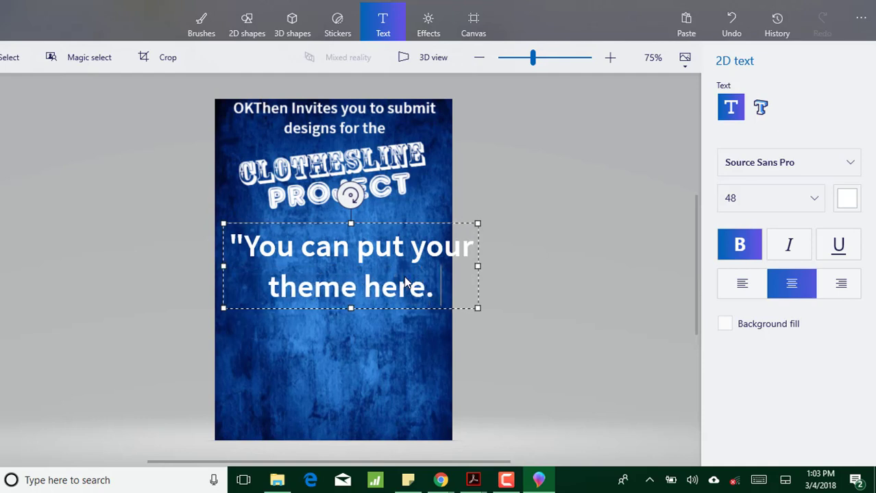
{"action": "type", "text": " Or not"}
{"action": "key", "text": "BackSpace"}
{"action": "key", "text": "BackSpace"}
{"action": "key", "text": "BackSpace"}
{"action": "key", "text": "BackSpace"}
{"action": "key", "text": "BackSpace"}
{"action": "key", "text": "BackSpace"}
{"action": "key", "text": "BackSpace"}
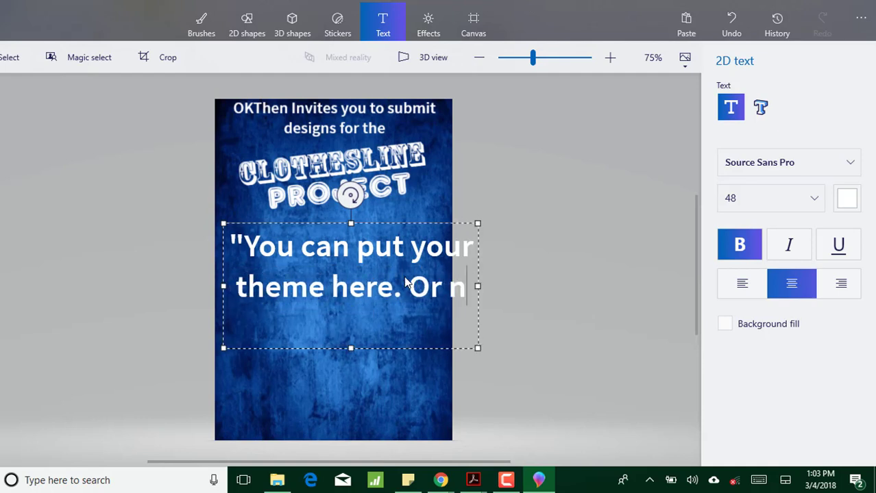
Step: Replace the period at the end of the theme text with a closing quotation mark
{"action": "key", "text": "BackSpace"}
{"action": "type", "text": "\""}
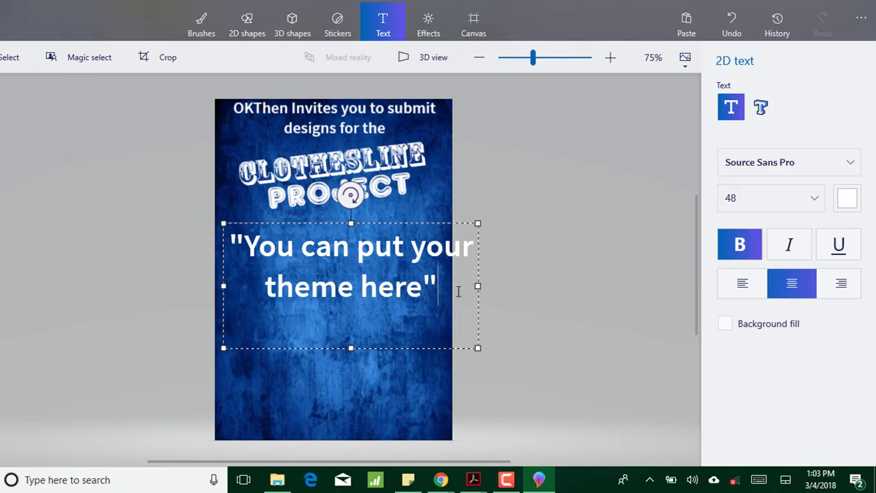
Step: Set the font size of the whole theme text to 24
{"action": "key", "text": "shift+Left"}
{"action": "key", "text": "ctrl+a"}
{"action": "left_click", "coordinate": [753, 198]}
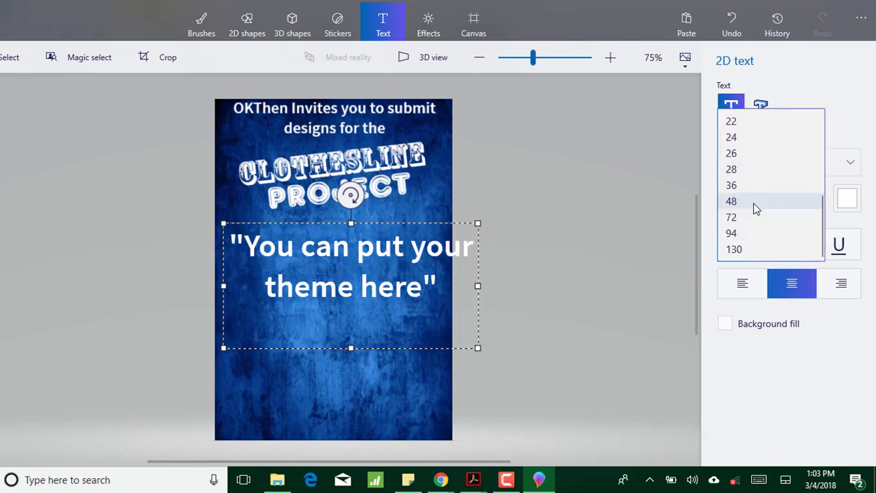
{"action": "left_click", "coordinate": [745, 136]}
Step: Move the theme text directly beneath PROJECT, centred on the poster, and shorten its text box to fit the single line
{"action": "left_click_drag", "start_coordinate": [478, 252], "coordinate": [469, 233]}
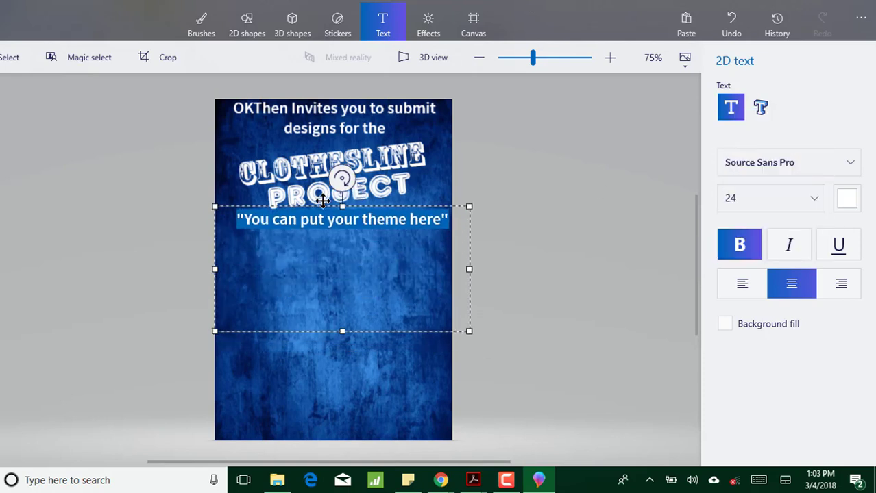
{"action": "left_click_drag", "start_coordinate": [293, 204], "coordinate": [285, 202]}
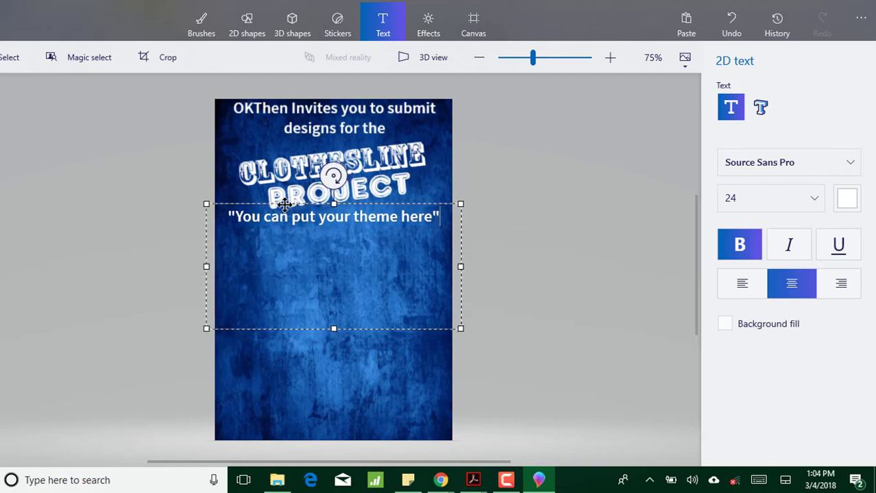
{"action": "left_click_drag", "start_coordinate": [459, 331], "coordinate": [457, 243]}
{"action": "left_click_drag", "start_coordinate": [330, 244], "coordinate": [329, 232]}
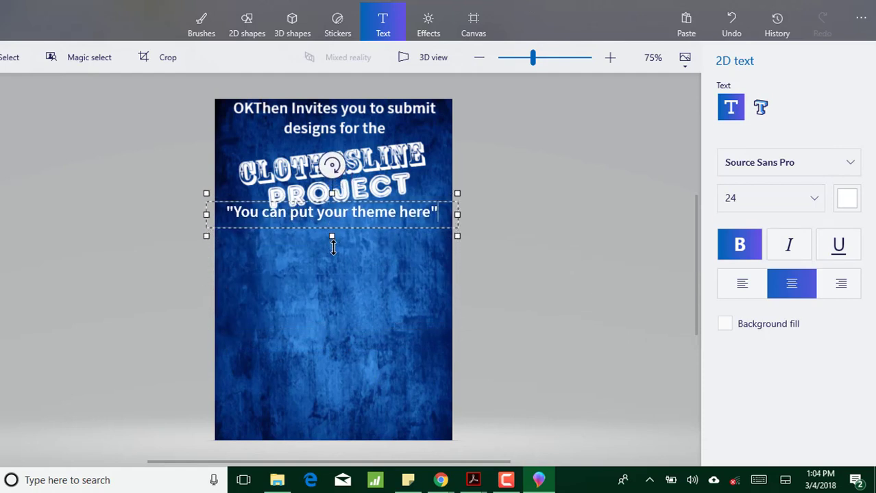
{"action": "left_click", "coordinate": [334, 264]}
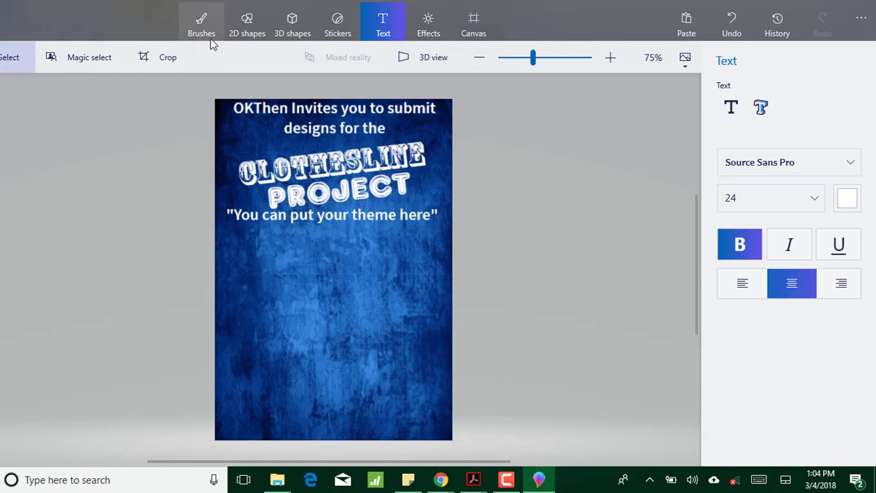
Step: Insert the clothespins photo below the theme text and cut out the four clothespins and their line with Magic select
{"action": "left_click", "coordinate": [277, 481]}
{"action": "mouse_move", "coordinate": [268, 170]}
{"action": "left_mouse_down"}
{"action": "mouse_move", "coordinate": [437, 422]}
{"action": "mouse_move", "coordinate": [540, 448]}
{"action": "mouse_move", "coordinate": [325, 286]}
{"action": "mouse_move", "coordinate": [305, 307]}
{"action": "mouse_move", "coordinate": [272, 305]}
{"action": "left_mouse_up"}
{"action": "left_click", "coordinate": [96, 57]}
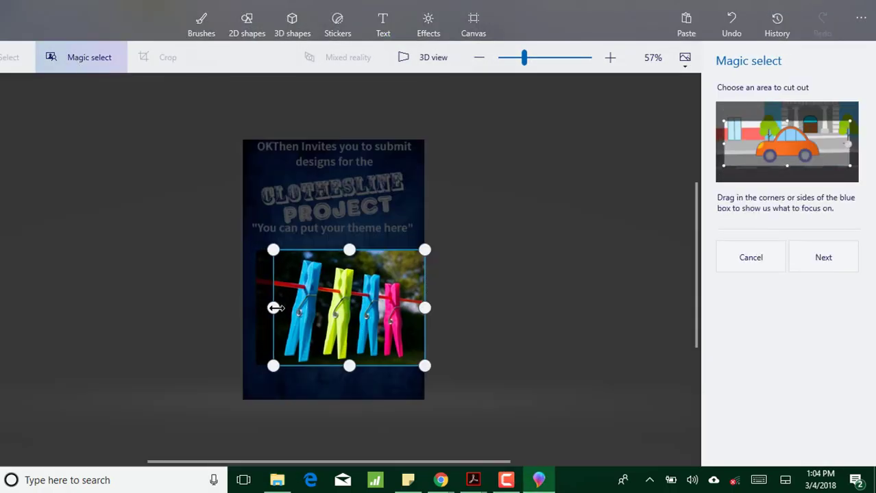
{"action": "left_click_drag", "start_coordinate": [350, 367], "coordinate": [347, 342]}
{"action": "left_click_drag", "start_coordinate": [350, 250], "coordinate": [346, 257]}
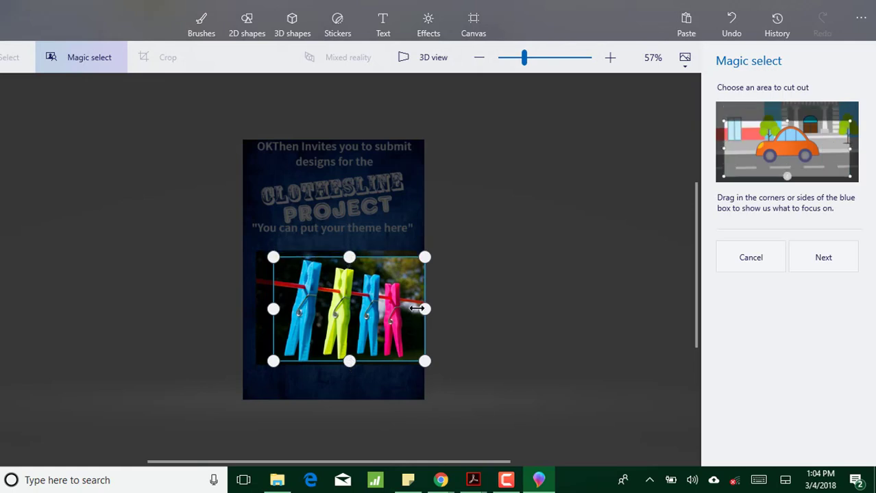
{"action": "left_click_drag", "start_coordinate": [424, 306], "coordinate": [417, 308]}
{"action": "left_click", "coordinate": [824, 264]}
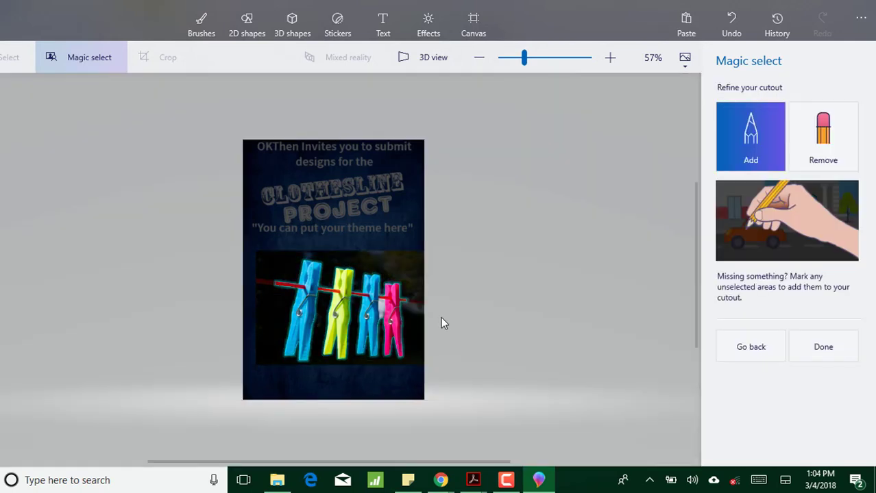
{"action": "left_click", "coordinate": [823, 159]}
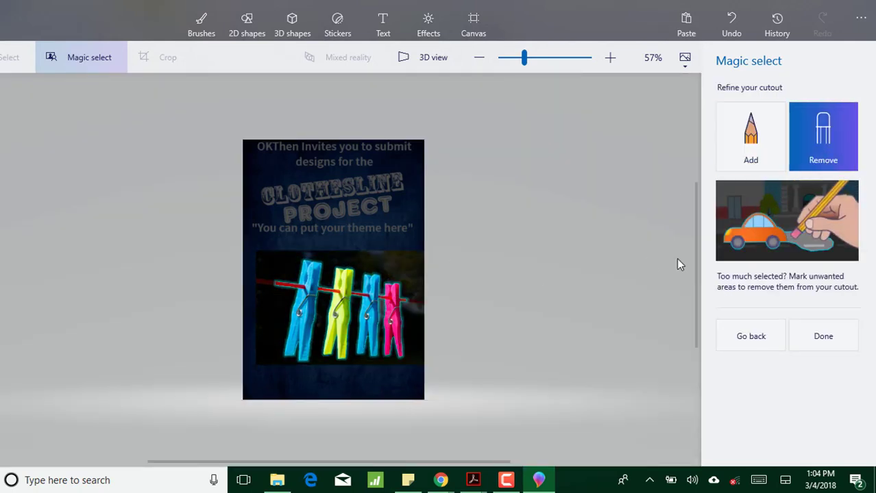
{"action": "left_click", "coordinate": [821, 336]}
Step: Move the clothespins cutout off the canvas and delete the leftover photo from the poster
{"action": "left_click_drag", "start_coordinate": [339, 309], "coordinate": [628, 429]}
{"action": "left_click", "coordinate": [346, 342]}
{"action": "key", "text": "Delete"}
Step: Duplicate the clothespins cutout to make three copies, with one on the poster beneath the theme text
{"action": "left_click", "coordinate": [580, 199]}
{"action": "key", "text": "ctrl"}
{"action": "left_click", "coordinate": [361, 302]}
{"action": "left_click", "coordinate": [365, 309]}
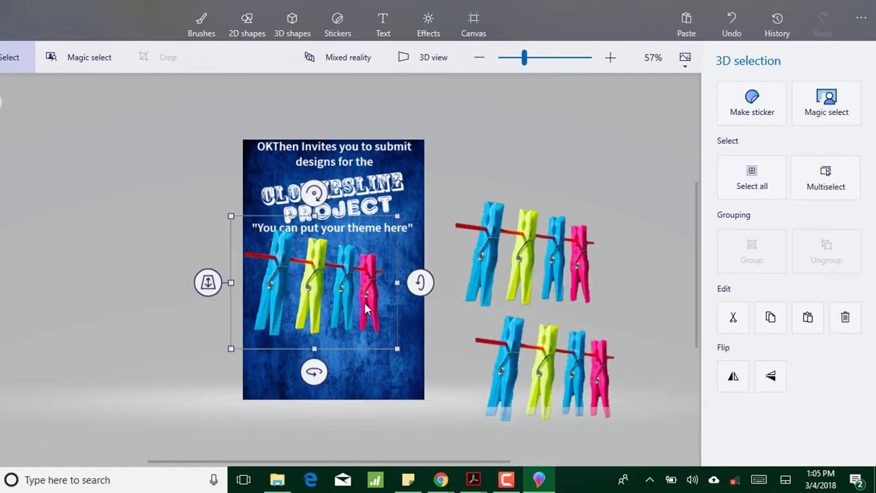
Step: Shrink two clothespins cutouts and line them up from the poster's left edge beneath the theme text, the second one smaller
{"action": "left_click_drag", "start_coordinate": [396, 350], "coordinate": [332, 308]}
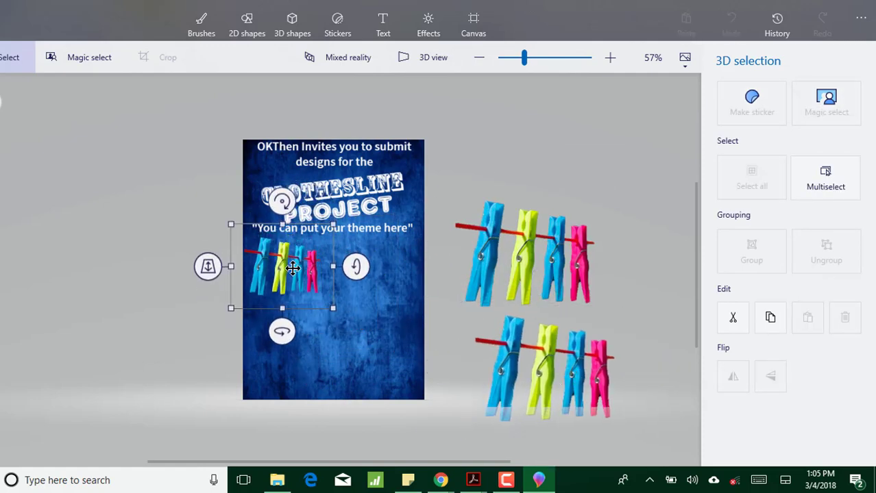
{"action": "left_click", "coordinate": [520, 267]}
{"action": "left_click_drag", "start_coordinate": [611, 313], "coordinate": [553, 276]}
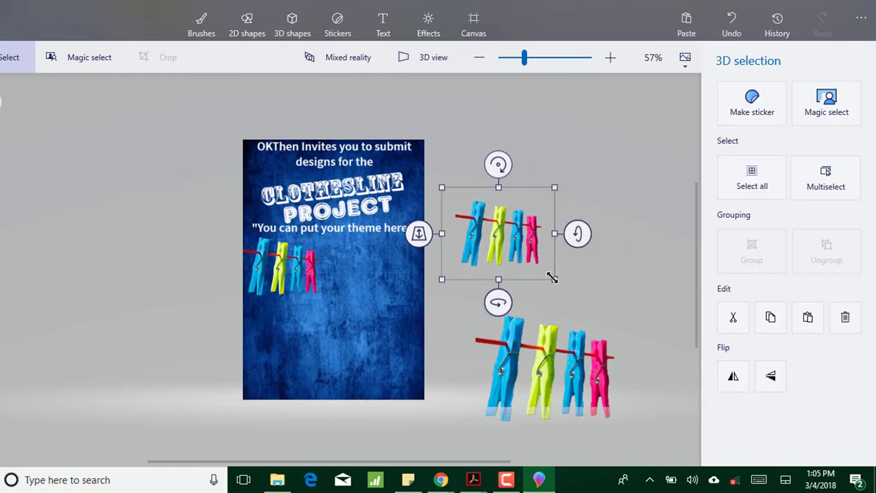
{"action": "left_click_drag", "start_coordinate": [512, 234], "coordinate": [367, 279]}
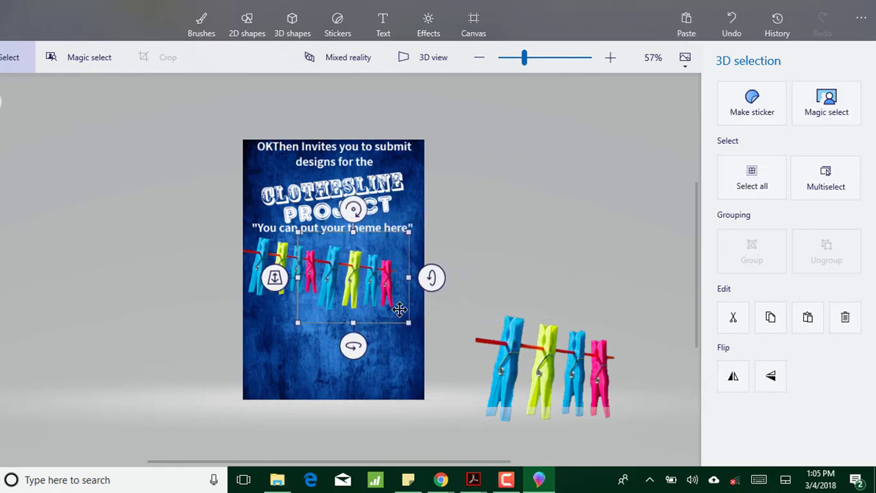
{"action": "left_click_drag", "start_coordinate": [408, 324], "coordinate": [381, 305]}
{"action": "left_click_drag", "start_coordinate": [299, 305], "coordinate": [299, 298]}
Step: Shrink the third clothespins cutout and place it on the poster at the right end of the clothesline
{"action": "left_click_drag", "start_coordinate": [511, 367], "coordinate": [491, 300]}
{"action": "left_click_drag", "start_coordinate": [610, 365], "coordinate": [507, 299]}
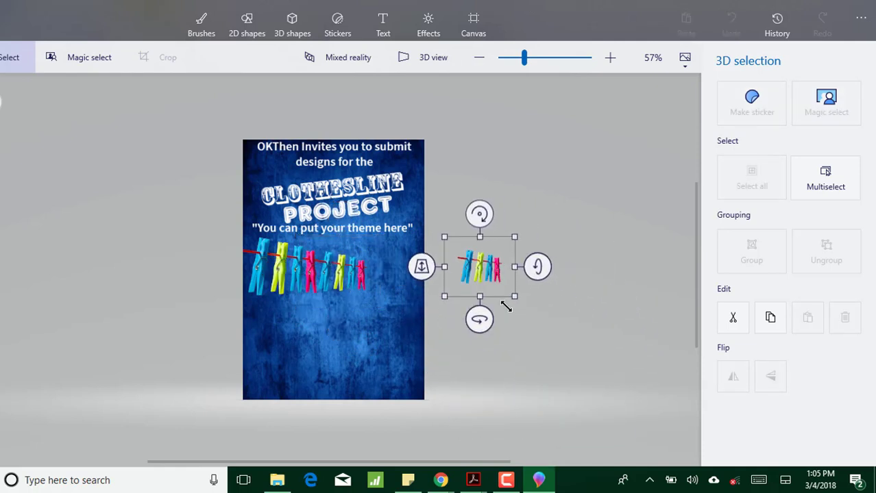
{"action": "left_click_drag", "start_coordinate": [457, 266], "coordinate": [361, 274]}
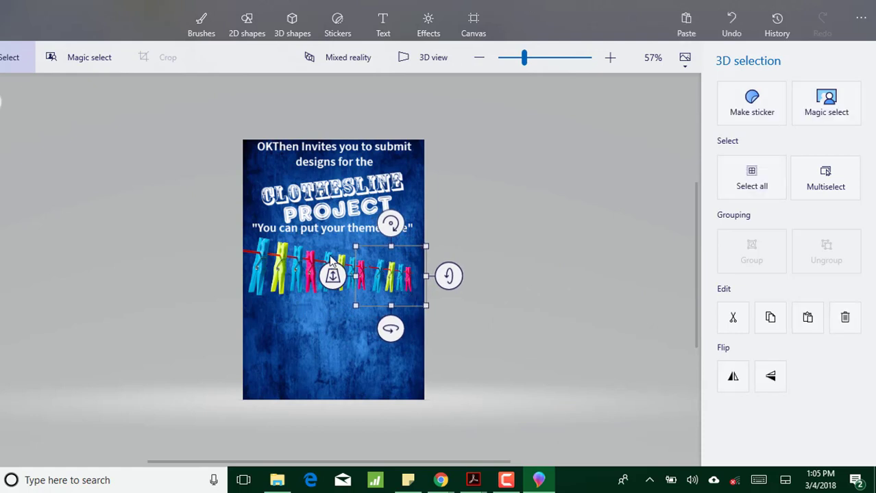
Step: Nudge the middle and left clothespins cutouts slightly to the right so the three pieces form one continuous clothesline
{"action": "left_click", "coordinate": [331, 259]}
{"action": "key", "text": "t"}
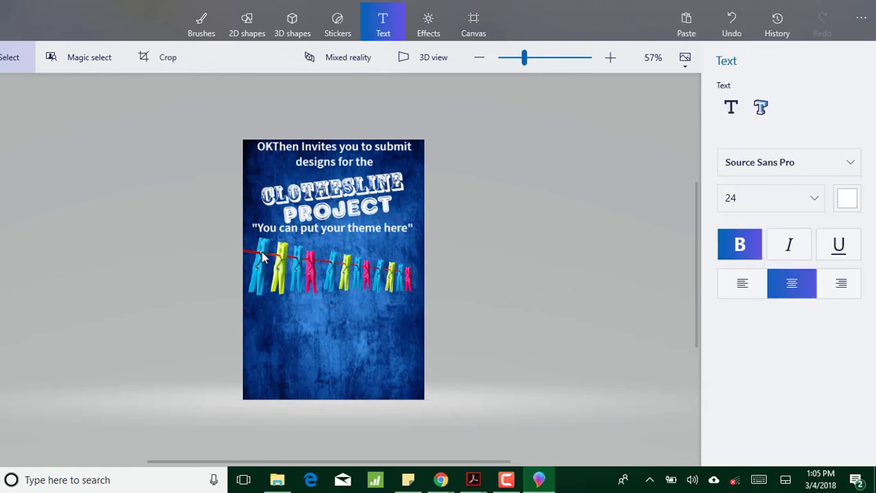
{"action": "left_click", "coordinate": [263, 257]}
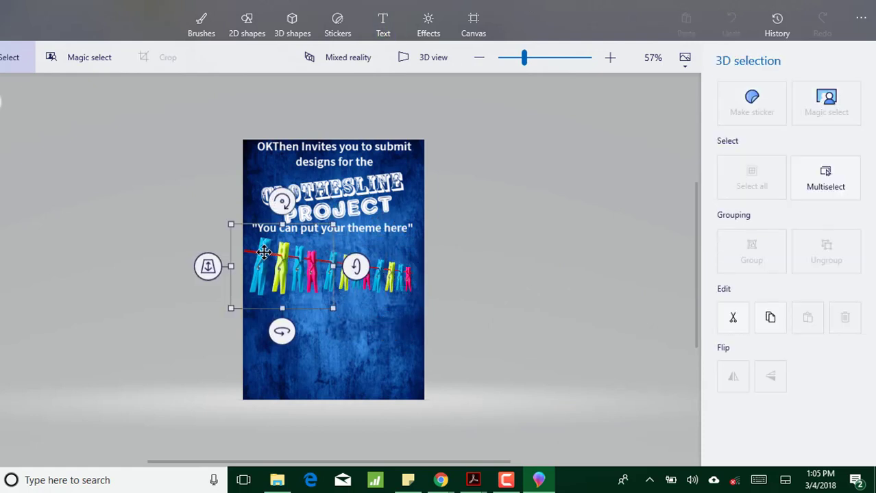
{"action": "left_click", "coordinate": [372, 327]}
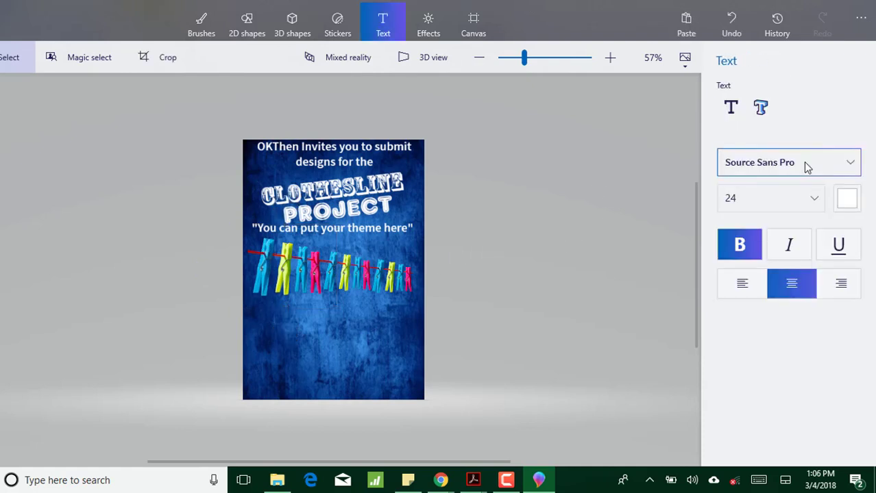
Step: Add the 2D text "MARCH 4th 2018" below the clothespins at size 28, widening its text box to fit
{"action": "left_click", "coordinate": [730, 107]}
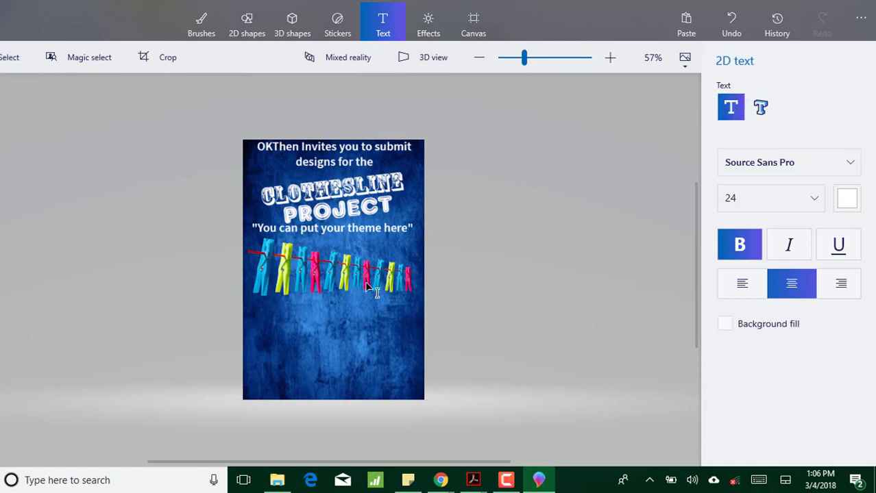
{"action": "left_click", "coordinate": [271, 314]}
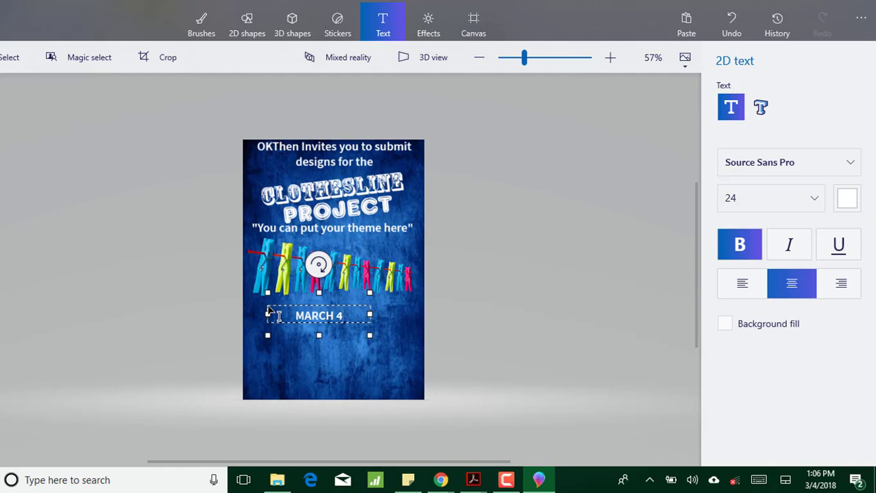
{"action": "type", "text": "MARCH 4th 2018"}
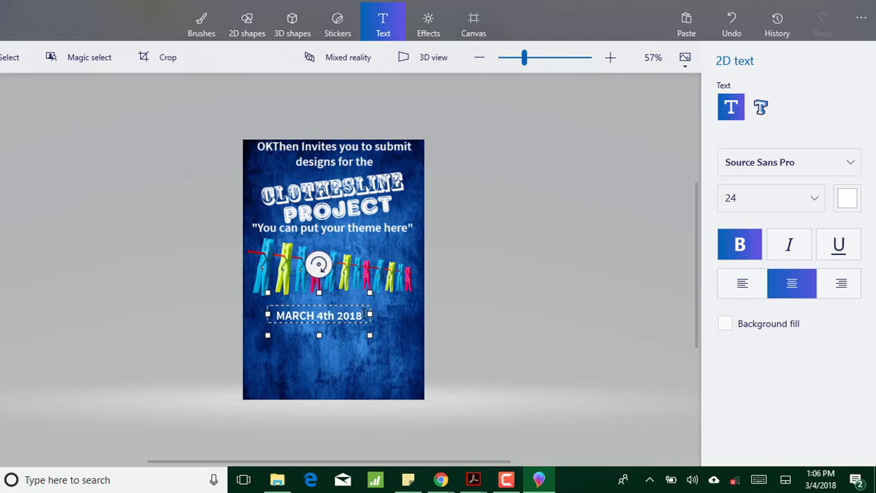
{"action": "left_click", "coordinate": [815, 200]}
{"action": "left_click", "coordinate": [764, 230]}
{"action": "left_click_drag", "start_coordinate": [379, 321], "coordinate": [408, 321]}
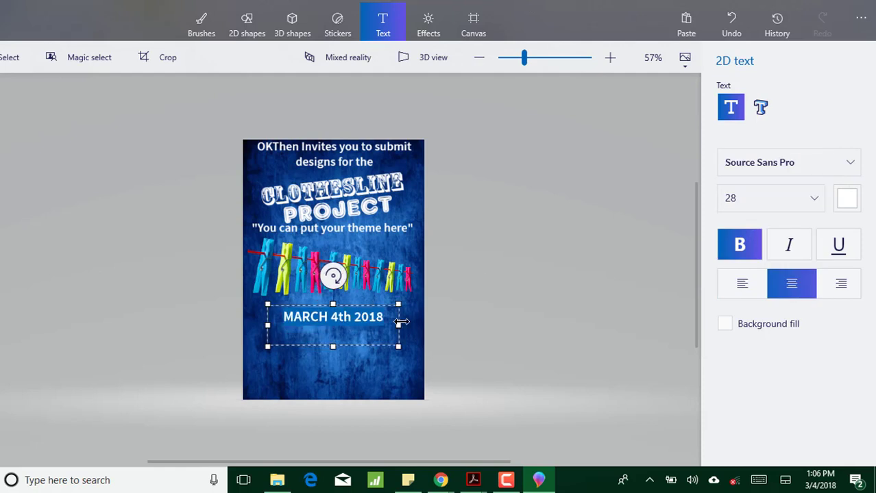
Step: Set the date text's color to the custom golden yellow f7be05
{"action": "left_click", "coordinate": [853, 198]}
{"action": "left_click", "coordinate": [810, 327]}
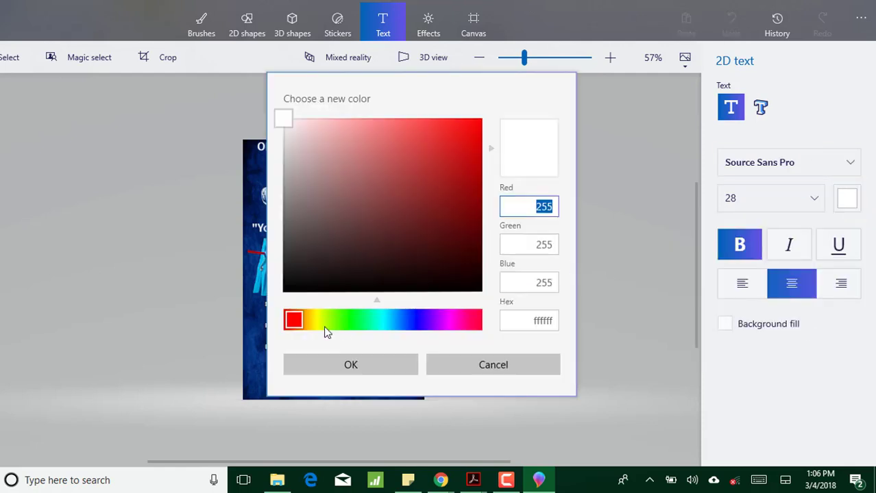
{"action": "left_click_drag", "start_coordinate": [295, 323], "coordinate": [317, 325]}
{"action": "left_click_drag", "start_coordinate": [462, 151], "coordinate": [478, 124]}
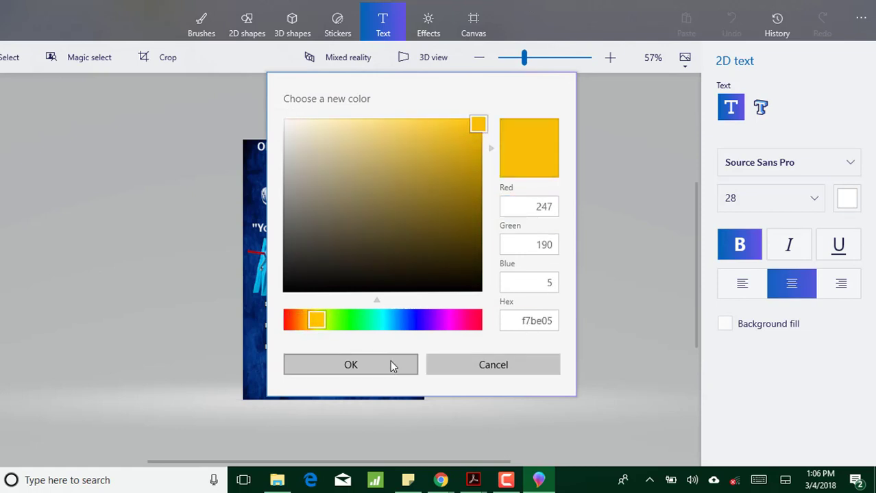
{"action": "left_click", "coordinate": [390, 364]}
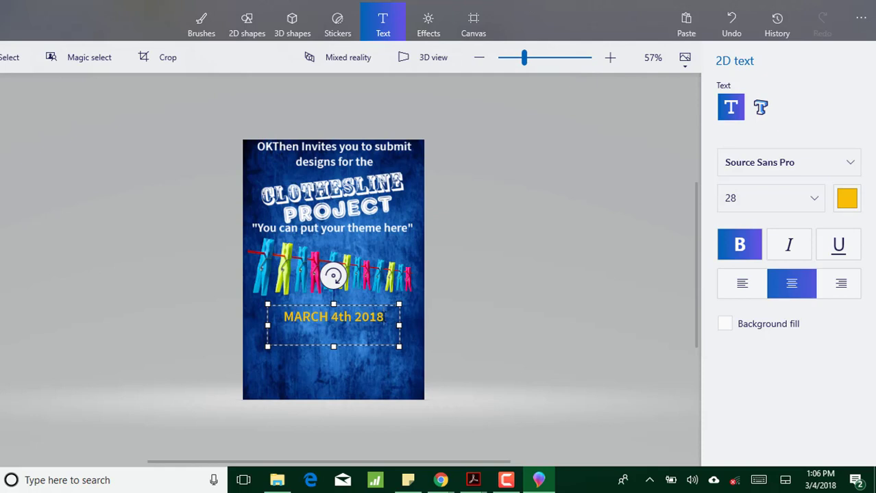
Step: Change the date text's font to Stencil and move it up to sit just under the clothespins
{"action": "left_click", "coordinate": [761, 175]}
{"action": "left_click", "coordinate": [743, 182]}
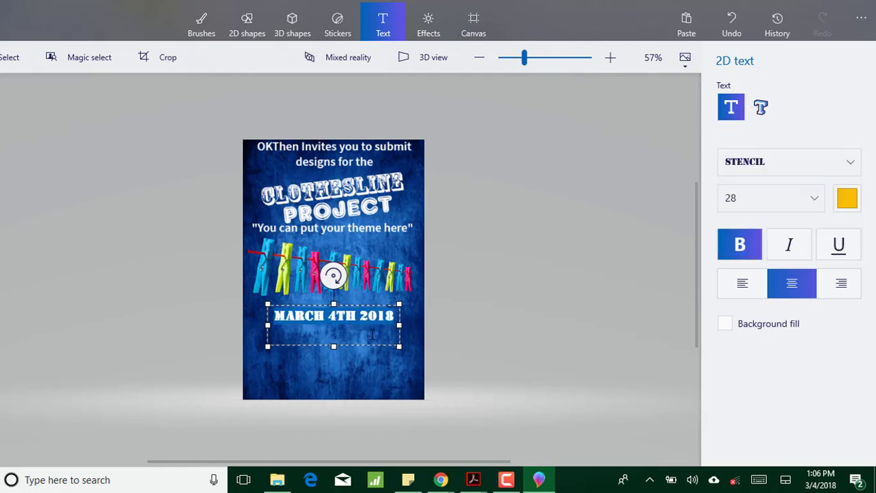
{"action": "left_click_drag", "start_coordinate": [311, 304], "coordinate": [311, 289]}
{"action": "left_click", "coordinate": [347, 360]}
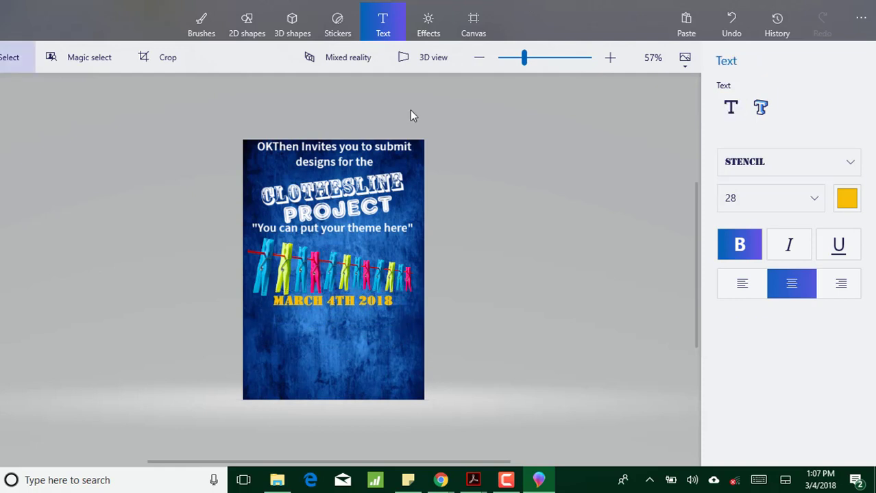
Step: Add the 2D text "PRIZE" in a narrowed text box at the poster's left edge, just below the date
{"action": "left_click", "coordinate": [727, 108]}
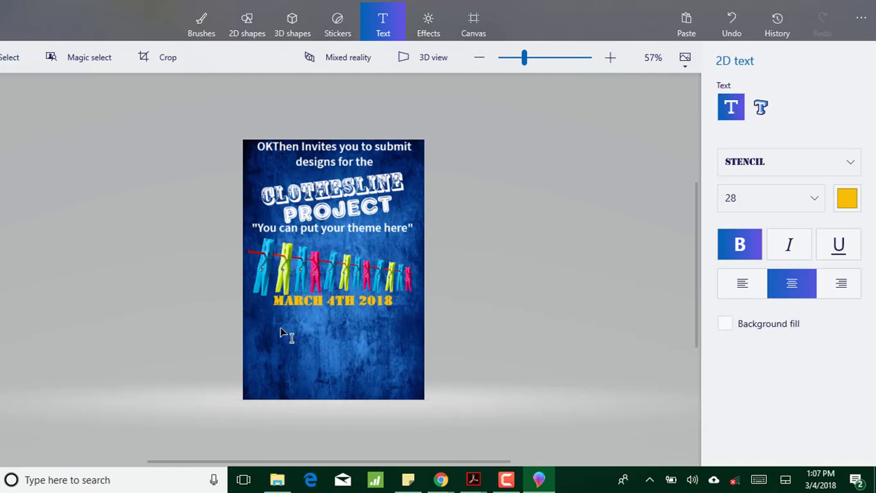
{"action": "left_click", "coordinate": [245, 318]}
{"action": "type", "text": "PRIZE"}
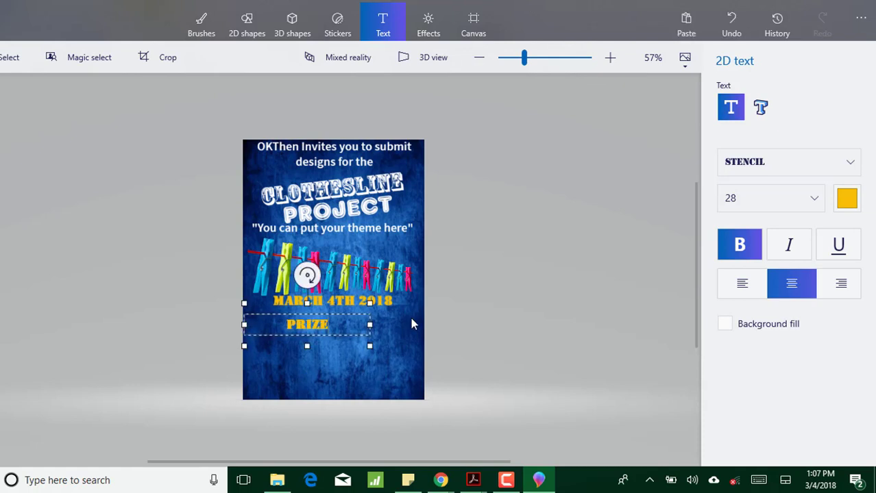
{"action": "left_click_drag", "start_coordinate": [369, 325], "coordinate": [296, 325]}
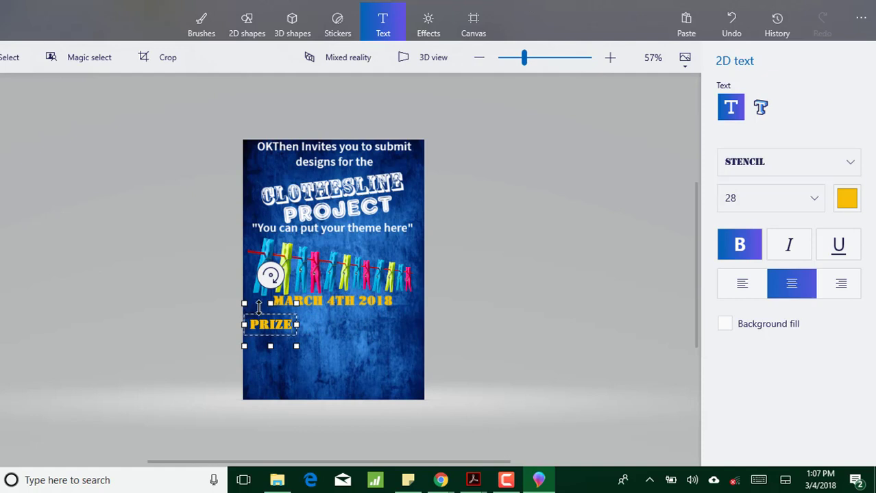
{"action": "mouse_move", "coordinate": [254, 305]}
{"action": "left_mouse_down"}
{"action": "mouse_move", "coordinate": [245, 296]}
{"action": "mouse_move", "coordinate": [250, 304]}
{"action": "left_mouse_up"}
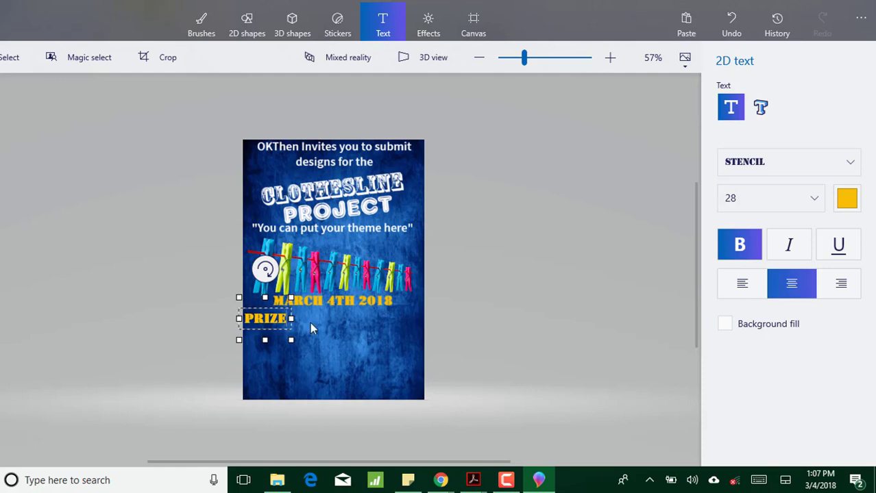
{"action": "left_click", "coordinate": [346, 344]}
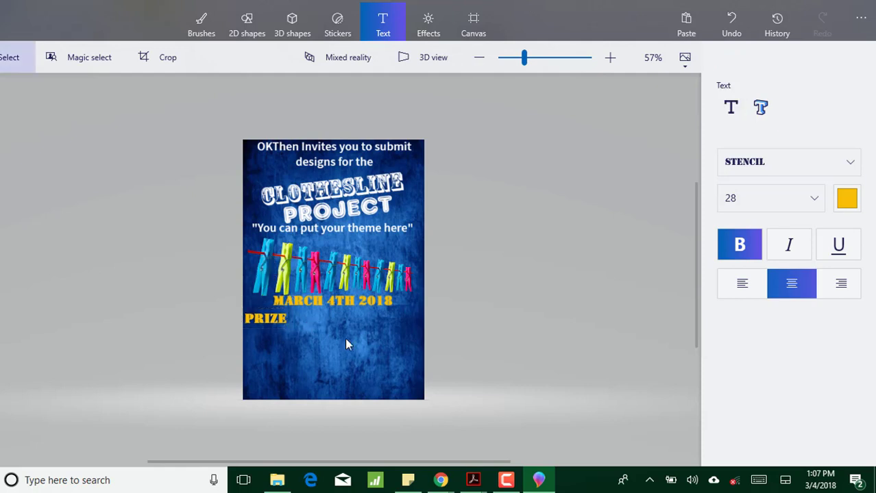
Step: Add the 2D text "GUIDLINES" below the date on the right half of the poster
{"action": "left_click", "coordinate": [730, 107]}
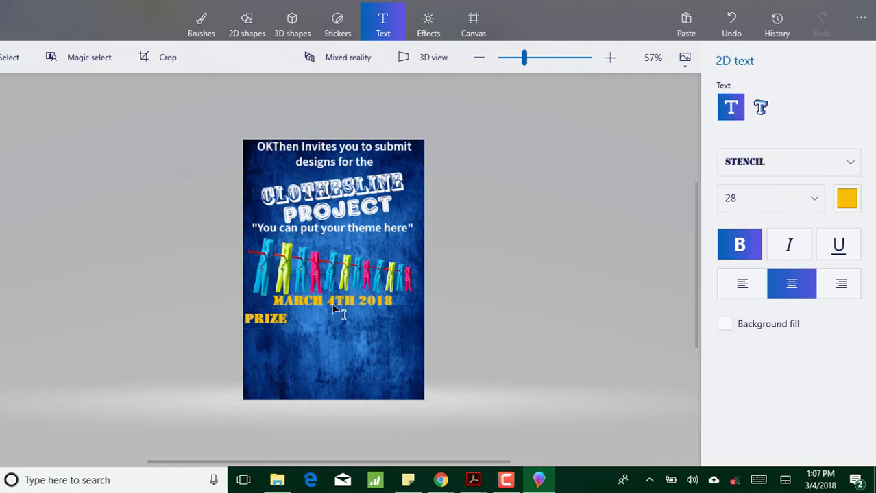
{"action": "left_click", "coordinate": [314, 322]}
{"action": "type", "text": "GU"}
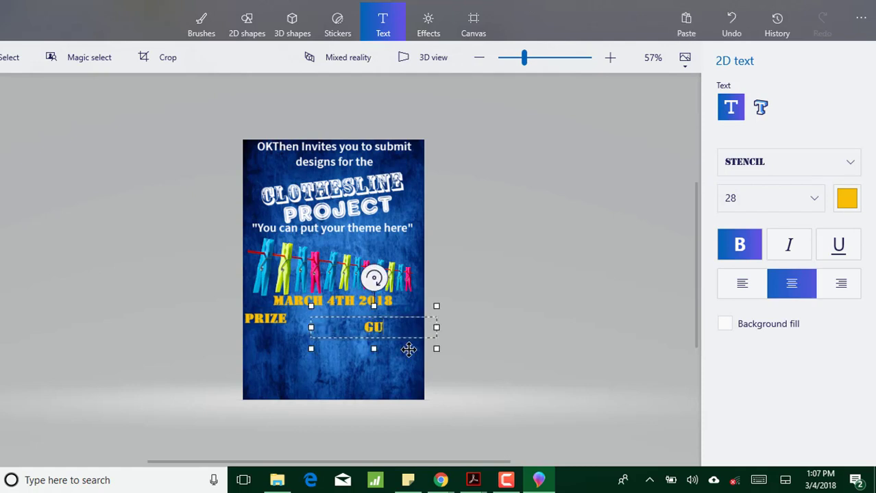
{"action": "type", "text": "IDLINES"}
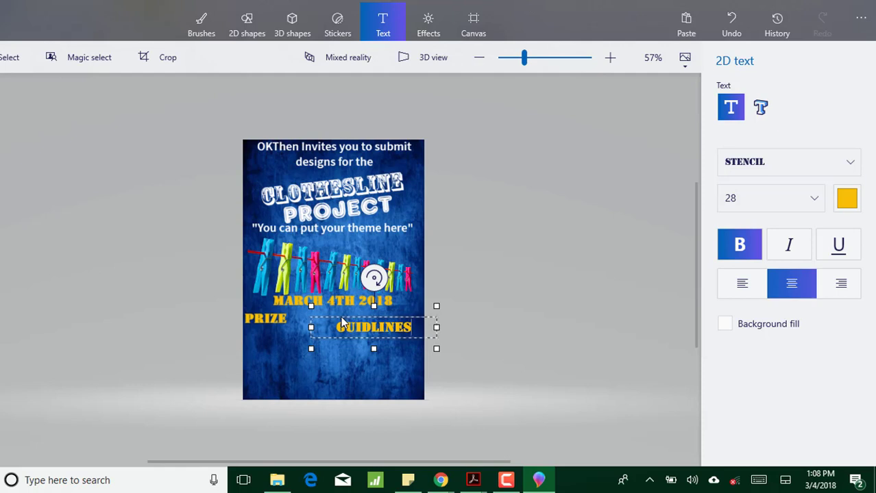
Step: Move the "GUIDLINES" text beside "PRIZE" under the date and narrow its text box to fit the word
{"action": "left_click_drag", "start_coordinate": [348, 309], "coordinate": [311, 301]}
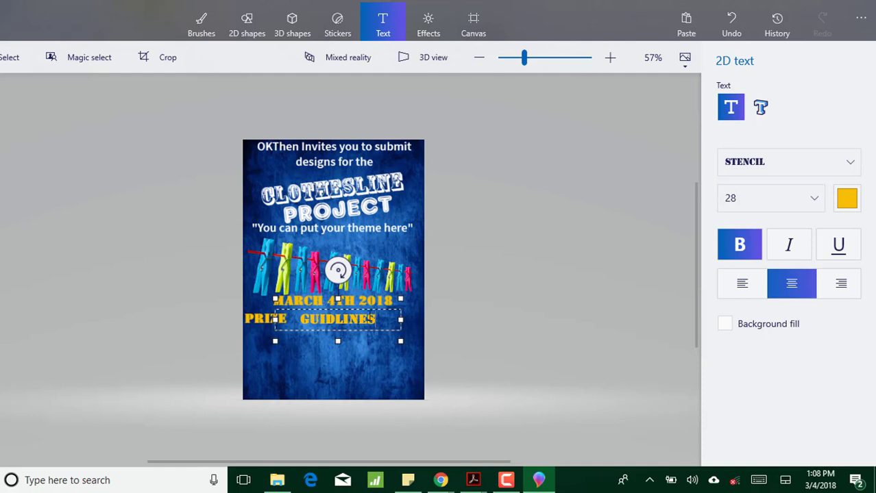
{"action": "left_click_drag", "start_coordinate": [402, 320], "coordinate": [369, 320]}
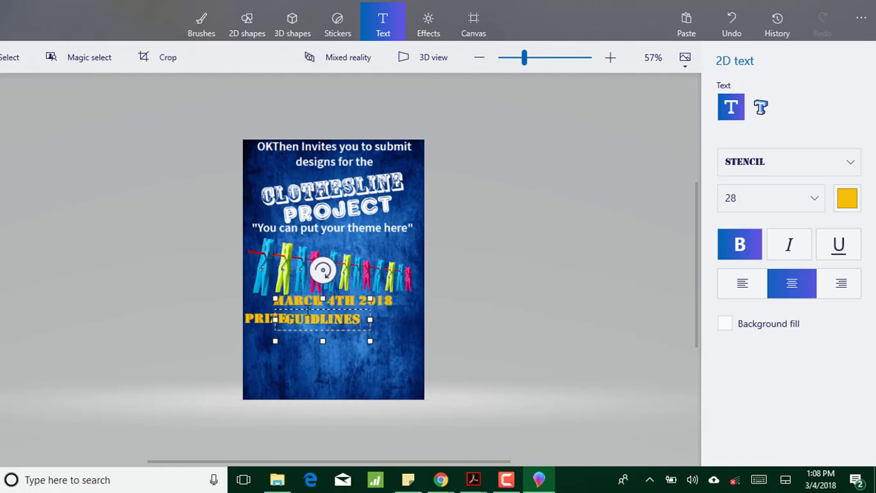
{"action": "left_click_drag", "start_coordinate": [299, 300], "coordinate": [313, 300]}
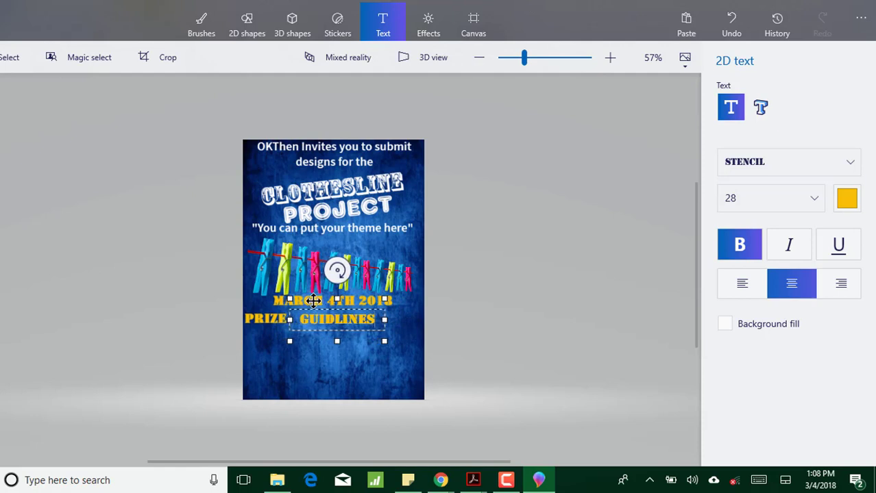
{"action": "left_click", "coordinate": [407, 338]}
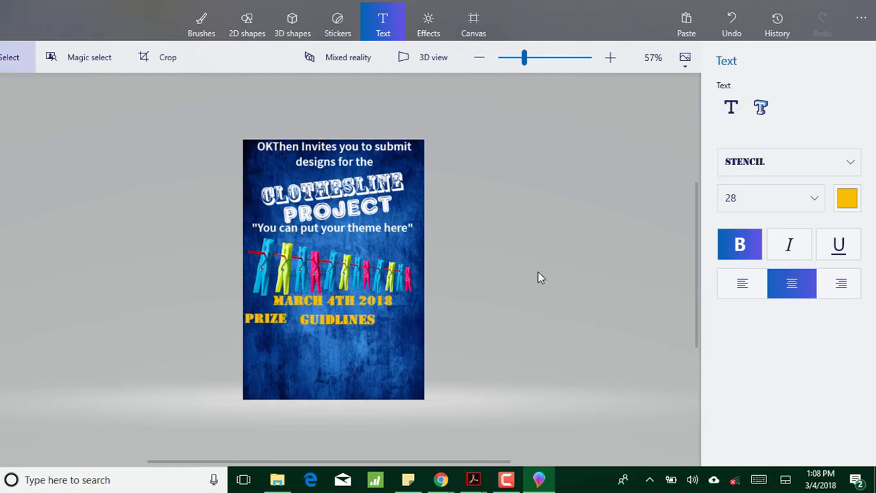
Step: Enlarge the canvas slightly in both directions, scaling the poster image along with it
{"action": "left_click", "coordinate": [475, 28]}
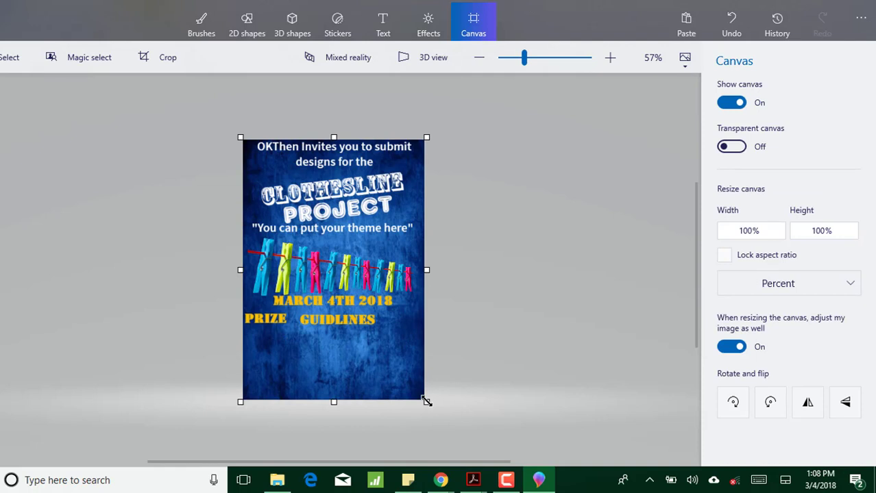
{"action": "left_click_drag", "start_coordinate": [426, 402], "coordinate": [439, 409]}
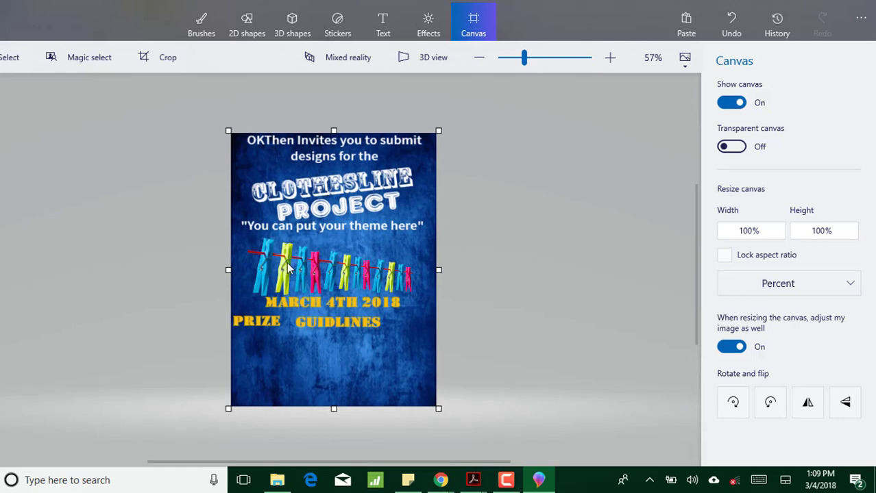
Step: Try to shift the clothespin groups toward the poster's left edge, and move them back into the original row
{"action": "key", "text": "m"}
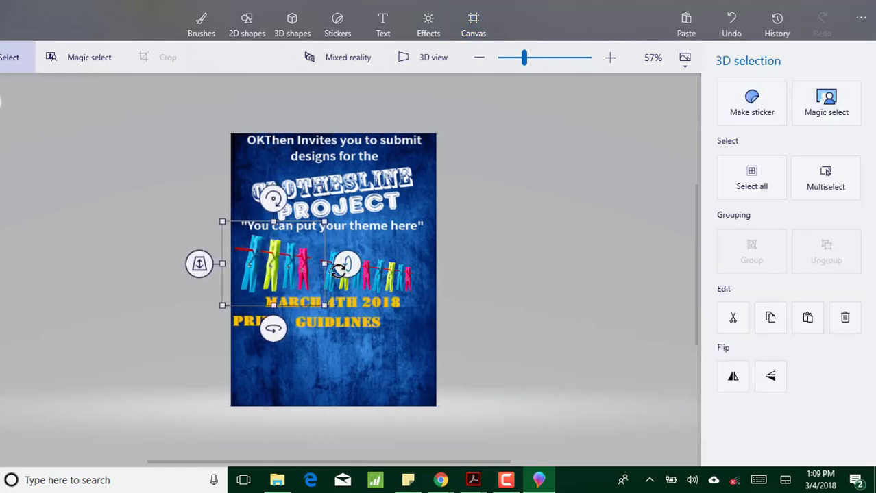
{"action": "left_click_drag", "start_coordinate": [337, 272], "coordinate": [335, 277]}
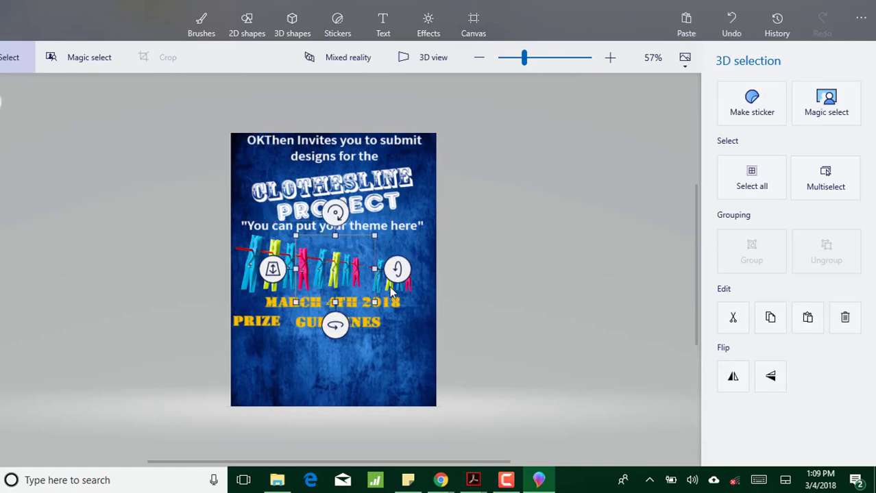
{"action": "key", "text": "c"}
{"action": "key", "text": "m"}
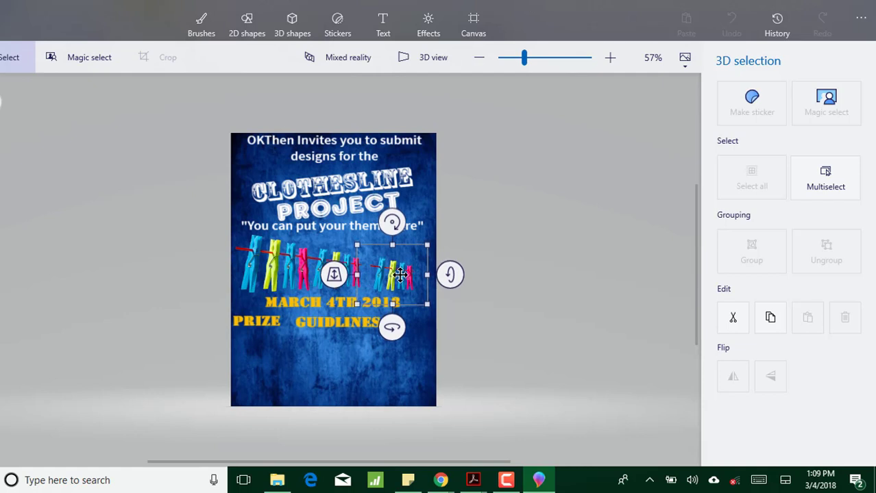
{"action": "left_click_drag", "start_coordinate": [394, 264], "coordinate": [284, 249]}
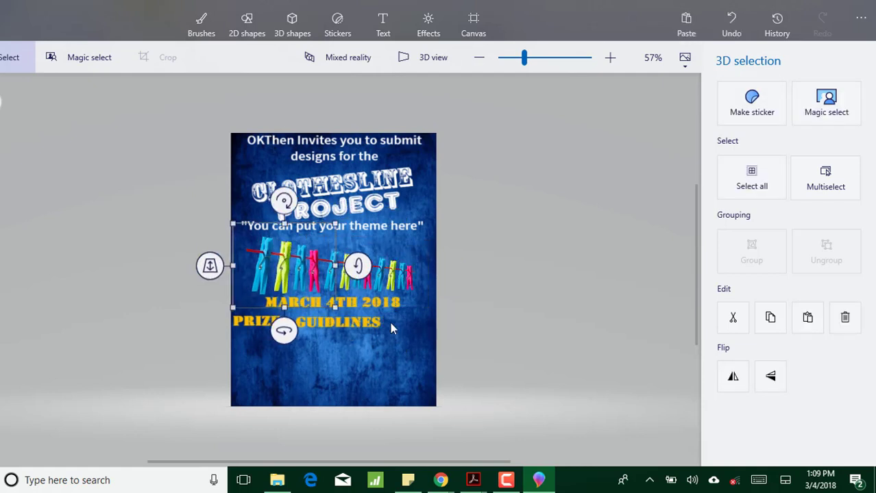
{"action": "key", "text": "Escape"}
Step: Add the 2D text "VENUE" in a narrowed text box at the poster's right edge, level with "GUIDLINES"
{"action": "left_click", "coordinate": [382, 20]}
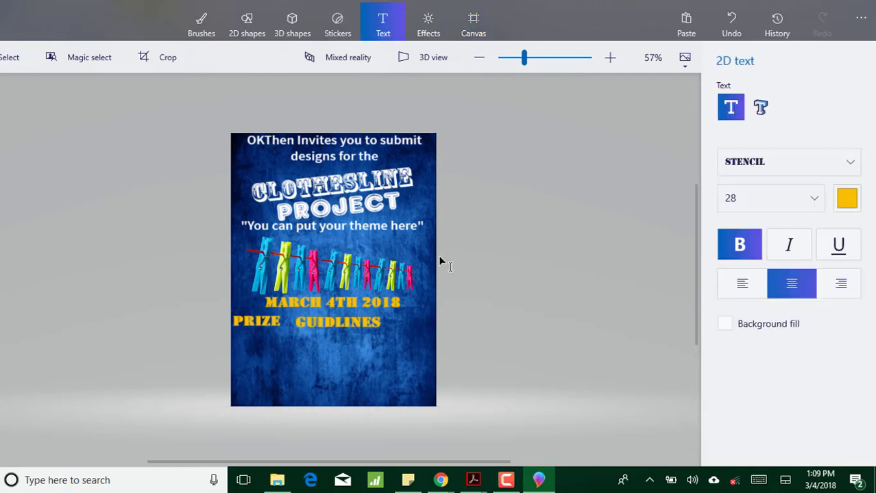
{"action": "left_click", "coordinate": [395, 326]}
{"action": "type", "text": "VENUS"}
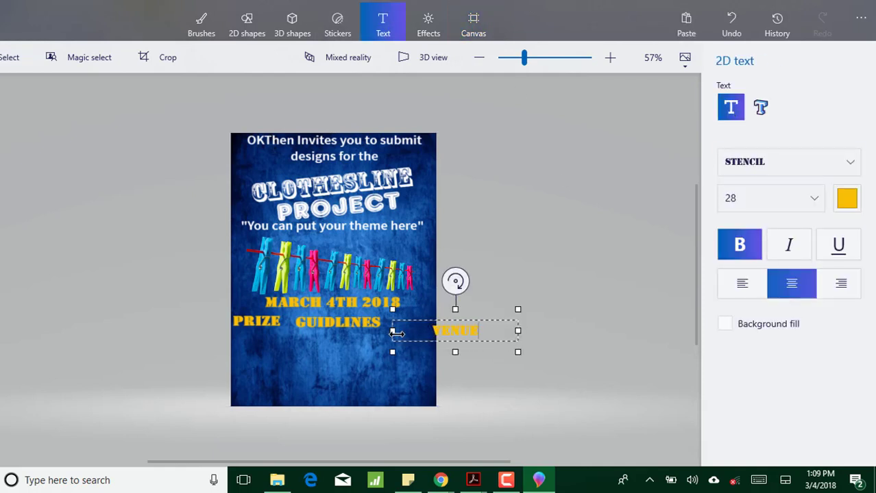
{"action": "left_click_drag", "start_coordinate": [393, 331], "coordinate": [395, 302]}
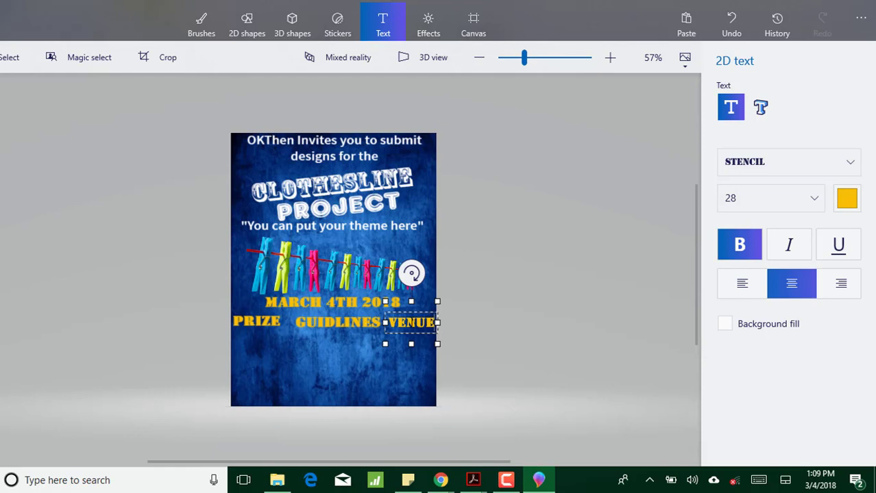
Step: Apply the custom golden yellow f7be05 and bold to the "VENUE" text, and place it on the poster
{"action": "left_click", "coordinate": [846, 198]}
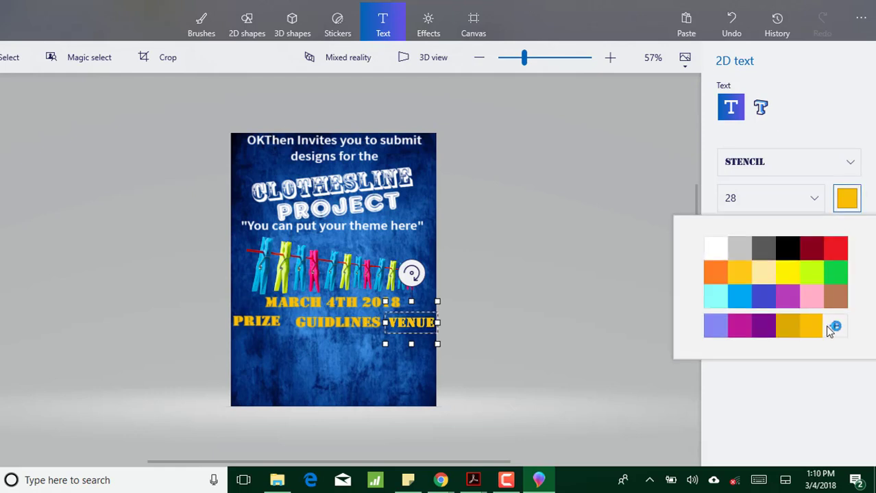
{"action": "left_click", "coordinate": [827, 327]}
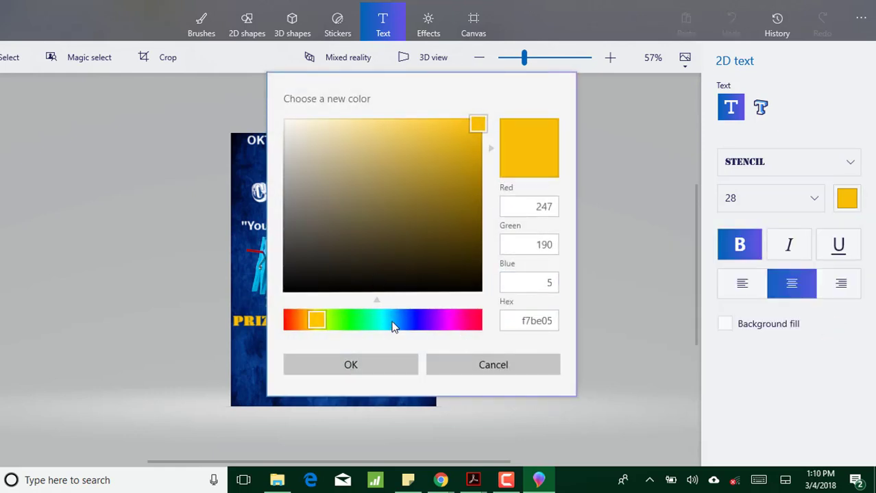
{"action": "left_click", "coordinate": [366, 359]}
{"action": "left_click", "coordinate": [739, 245]}
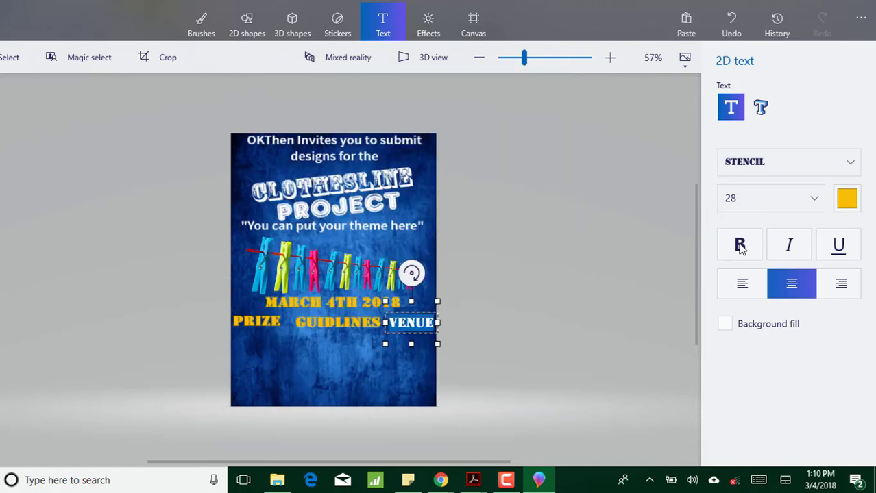
{"action": "left_click", "coordinate": [740, 249]}
{"action": "left_click", "coordinate": [411, 322]}
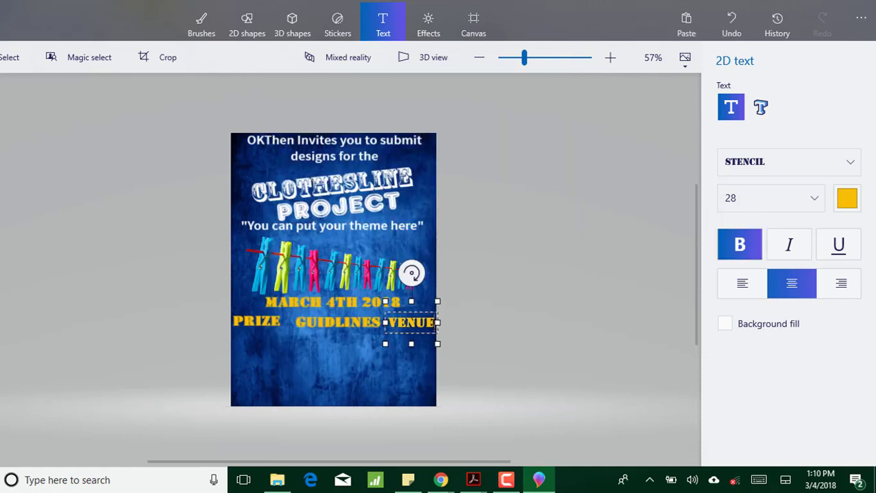
{"action": "left_click", "coordinate": [352, 381]}
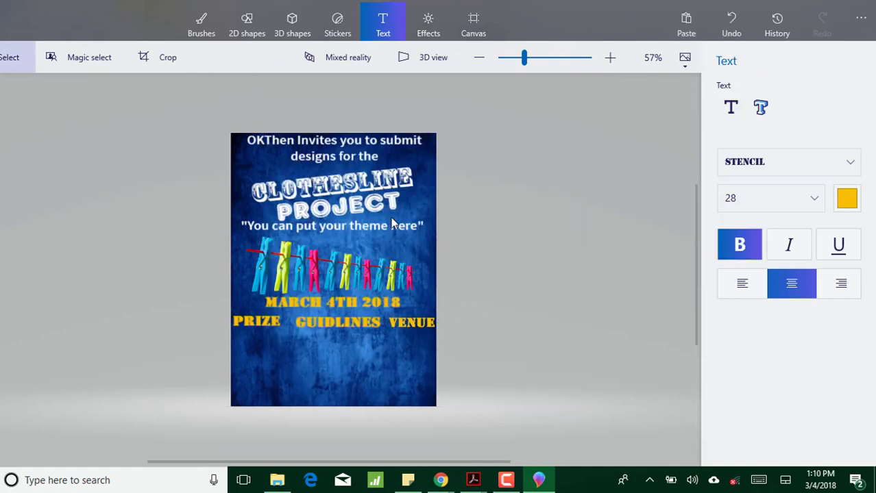
Step: Enlarge the canvas and its image a little further from the lower-right corner
{"action": "left_click", "coordinate": [468, 27]}
{"action": "left_click_drag", "start_coordinate": [439, 410], "coordinate": [445, 414]}
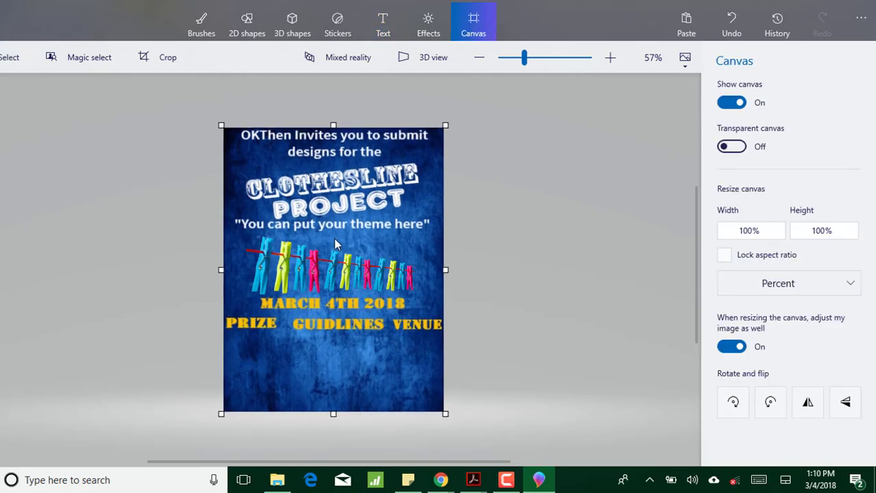
{"action": "left_click", "coordinate": [243, 36]}
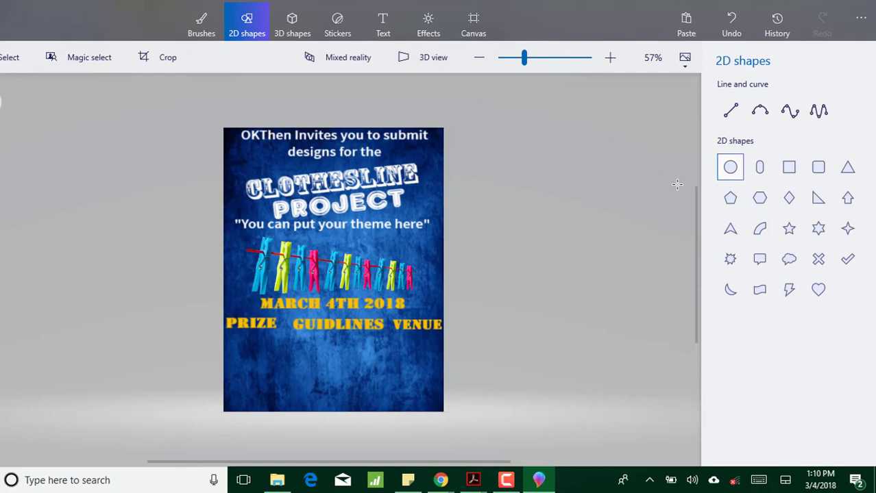
{"action": "left_click", "coordinate": [296, 35]}
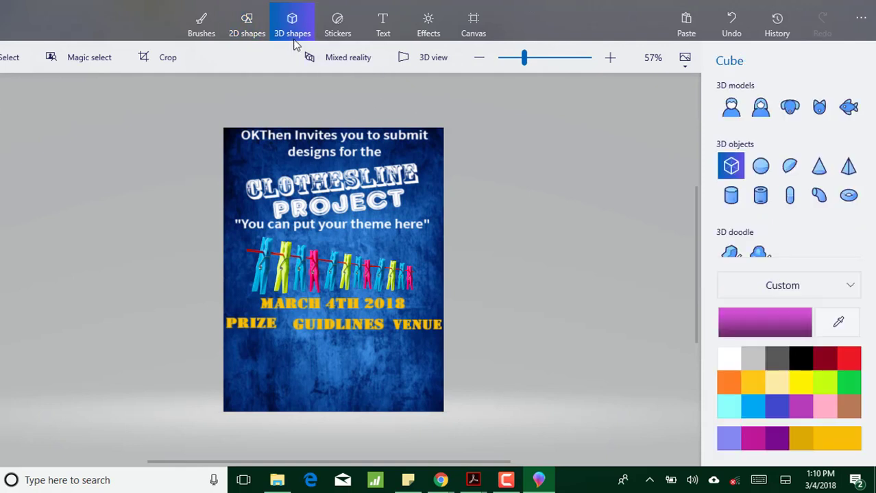
{"action": "left_click", "coordinate": [248, 26]}
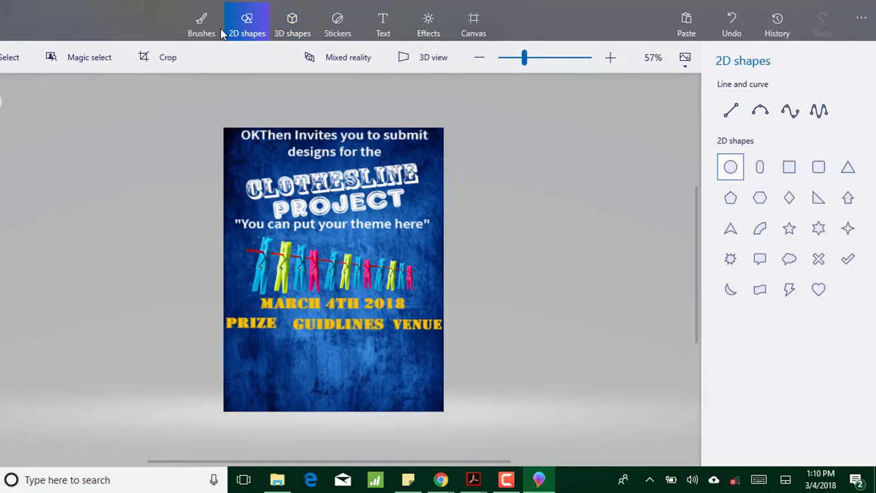
{"action": "left_click", "coordinate": [199, 30]}
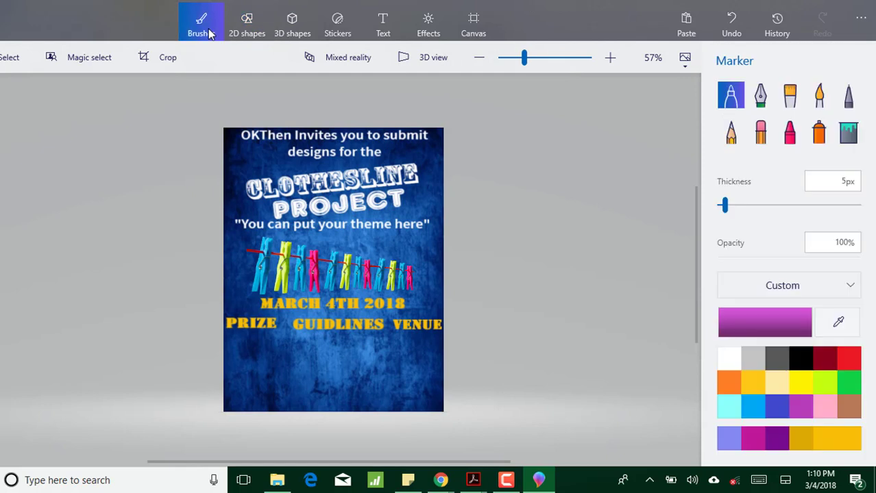
Step: Draw a thin black vertical bar with the 2D square shape between "PRIZE" and "GUIDLINES", extending down below the headings
{"action": "left_click", "coordinate": [247, 31]}
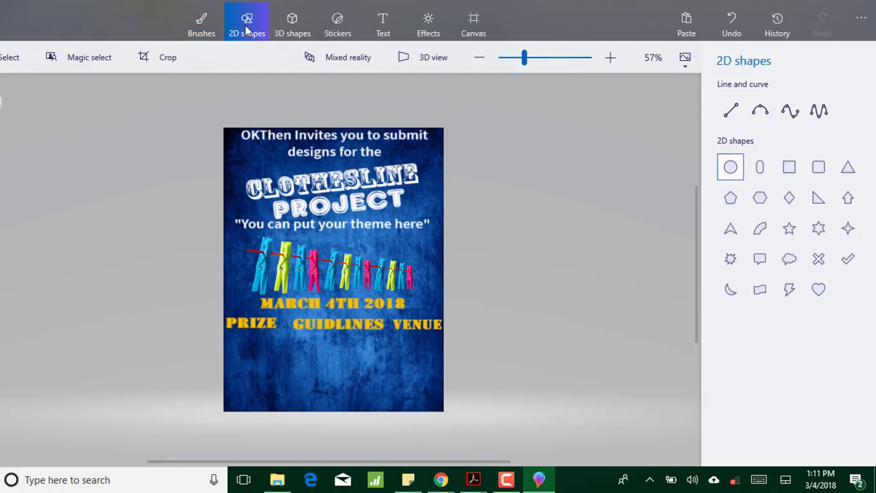
{"action": "left_click", "coordinate": [789, 169]}
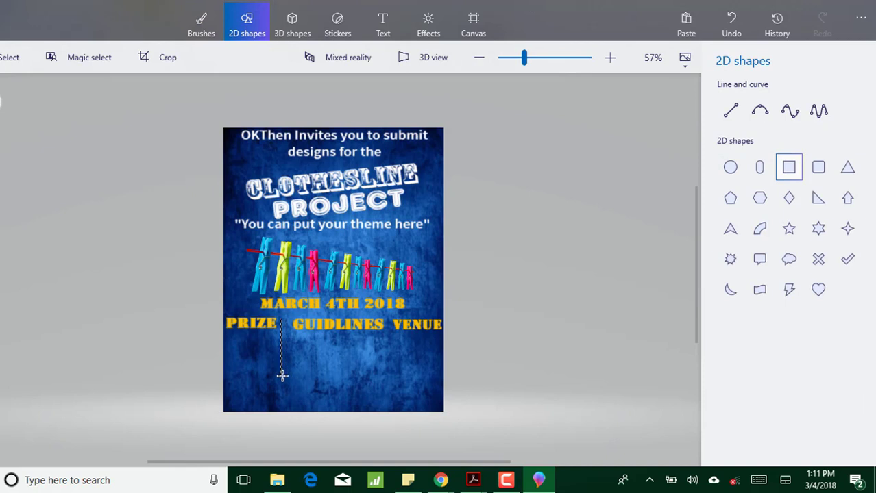
{"action": "left_click_drag", "start_coordinate": [282, 374], "coordinate": [282, 375]}
{"action": "left_click", "coordinate": [338, 380]}
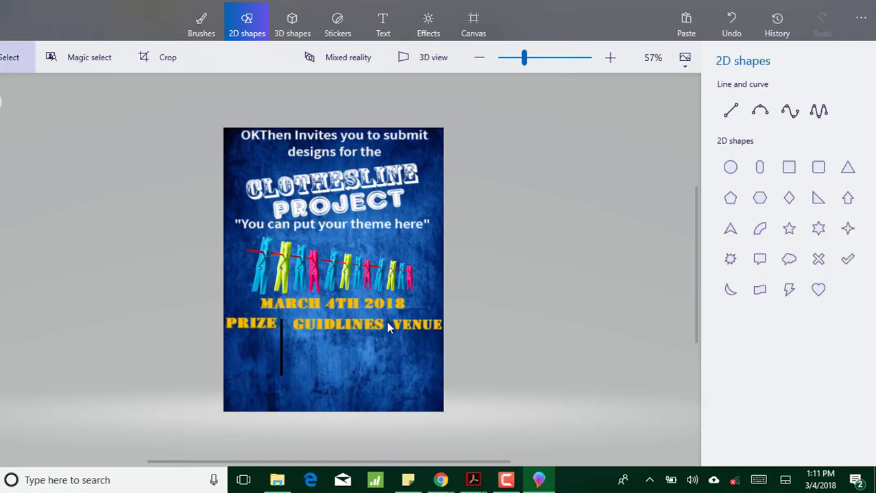
Step: Try to draw a matching black vertical bar with the square shape between "GUIDLINES" and "VENUE", and undo it
{"action": "left_click", "coordinate": [782, 166]}
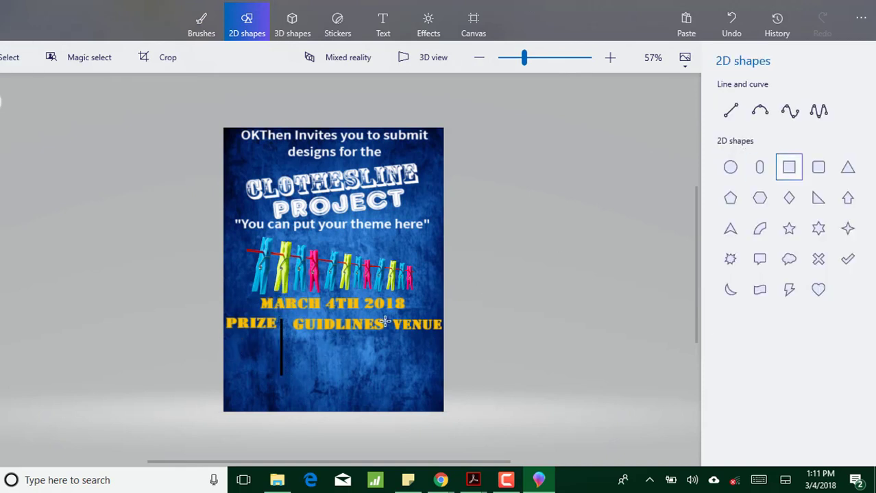
{"action": "left_click_drag", "start_coordinate": [385, 321], "coordinate": [388, 374]}
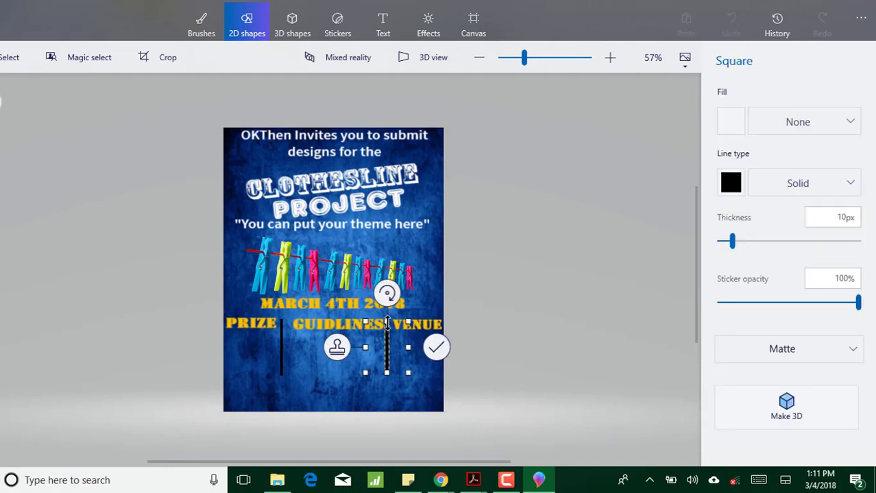
{"action": "left_click", "coordinate": [314, 368]}
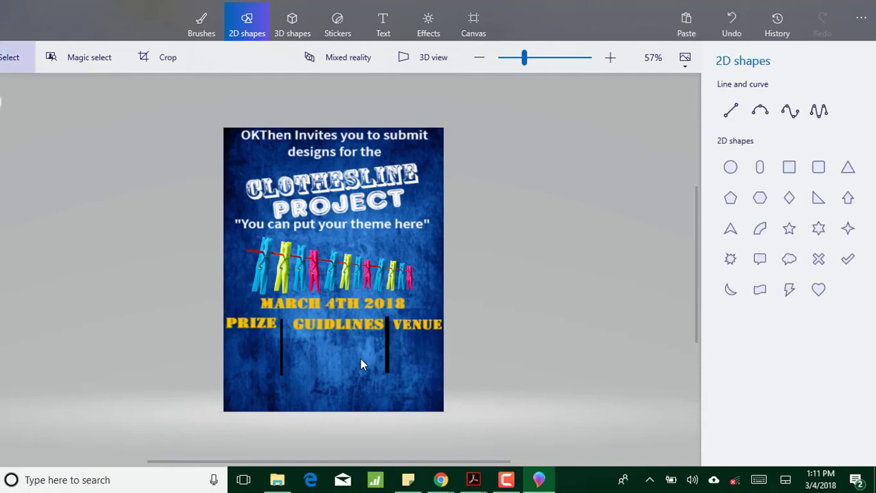
{"action": "key", "text": "ctrl+z"}
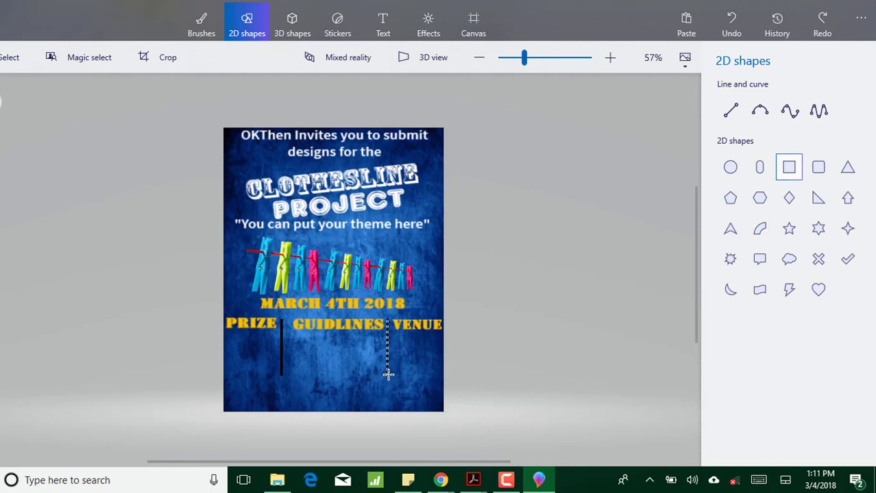
Step: Draw a thinner black vertical bar between "GUIDLINES" and "VENUE", about as tall as the first divider
{"action": "left_click_drag", "start_coordinate": [388, 374], "coordinate": [387, 376]}
{"action": "left_click", "coordinate": [310, 369]}
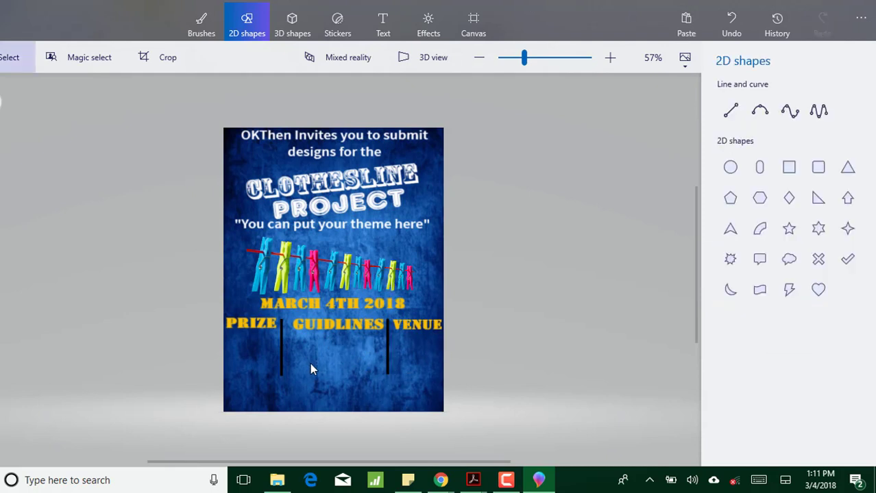
Step: Add the 2D text "say something idk" in Source Sans Pro just below the "PRIZE" heading
{"action": "left_click", "coordinate": [382, 24]}
{"action": "left_click", "coordinate": [730, 116]}
{"action": "left_click", "coordinate": [747, 163]}
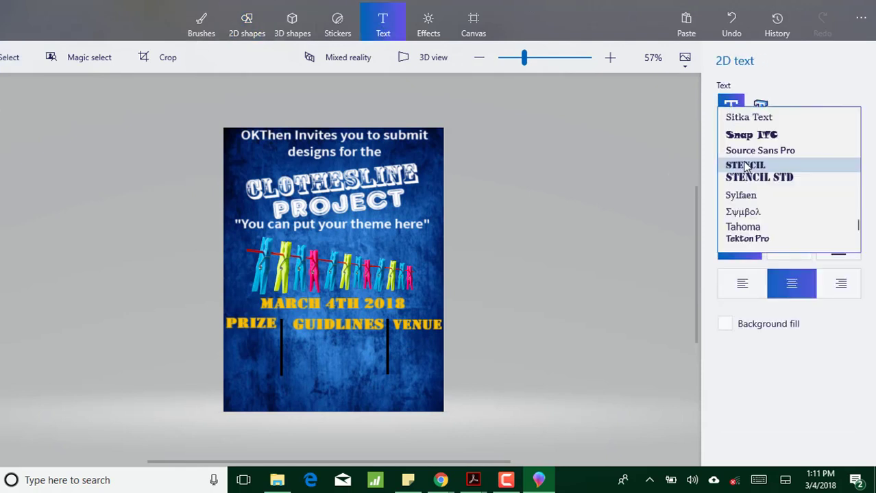
{"action": "key", "text": "Down"}
{"action": "key", "text": "Down"}
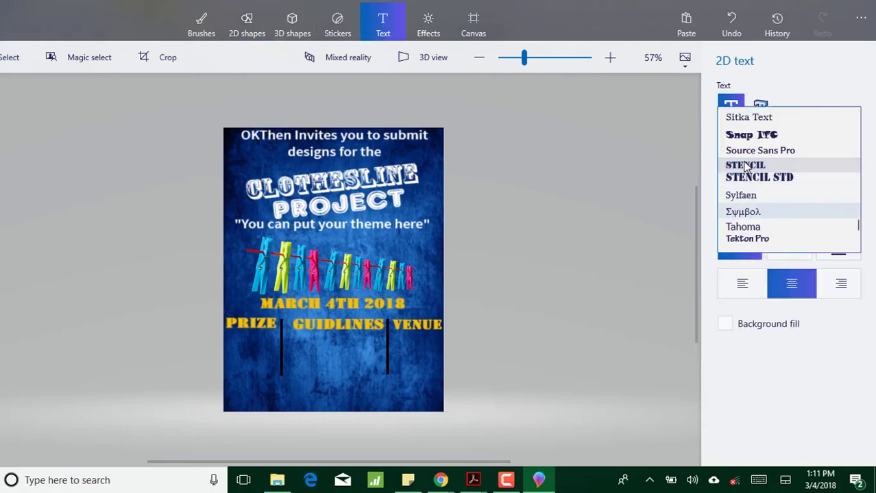
{"action": "left_click", "coordinate": [740, 150]}
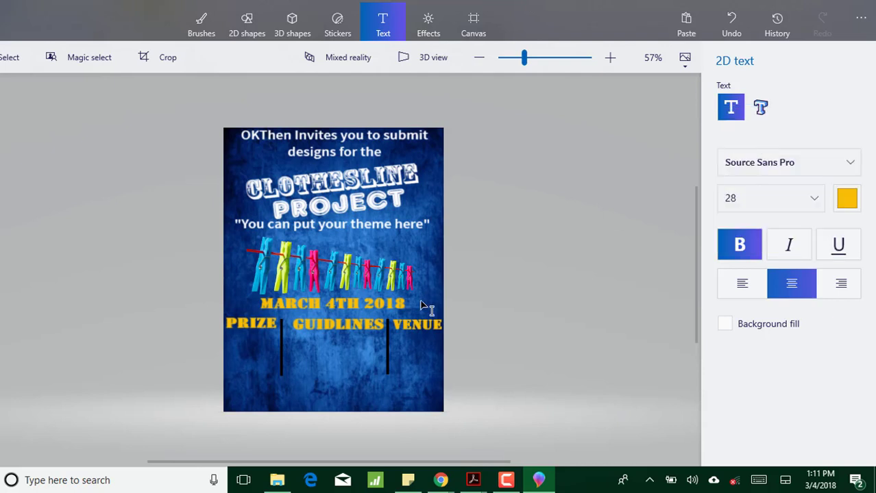
{"action": "left_click", "coordinate": [233, 349]}
{"action": "type", "text": "SAy"}
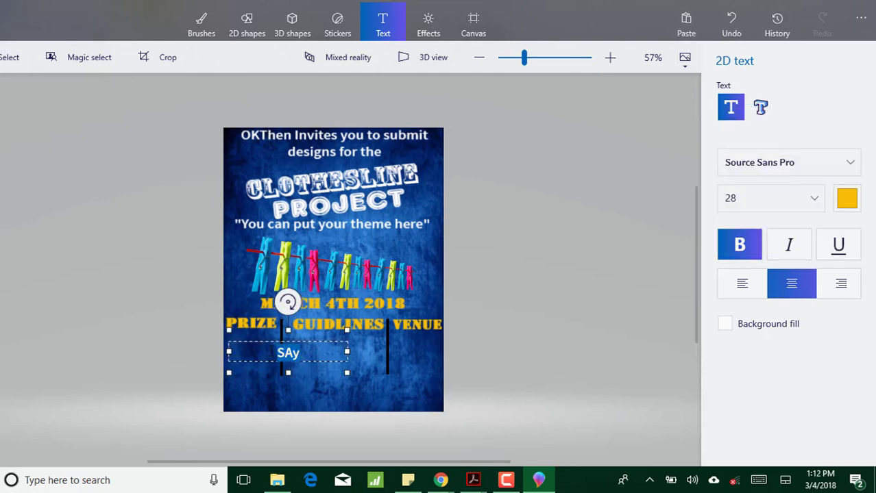
{"action": "key", "text": "BackSpace"}
{"action": "key", "text": "BackSpace"}
{"action": "key", "text": "BackSpace"}
{"action": "type", "text": "say some"}
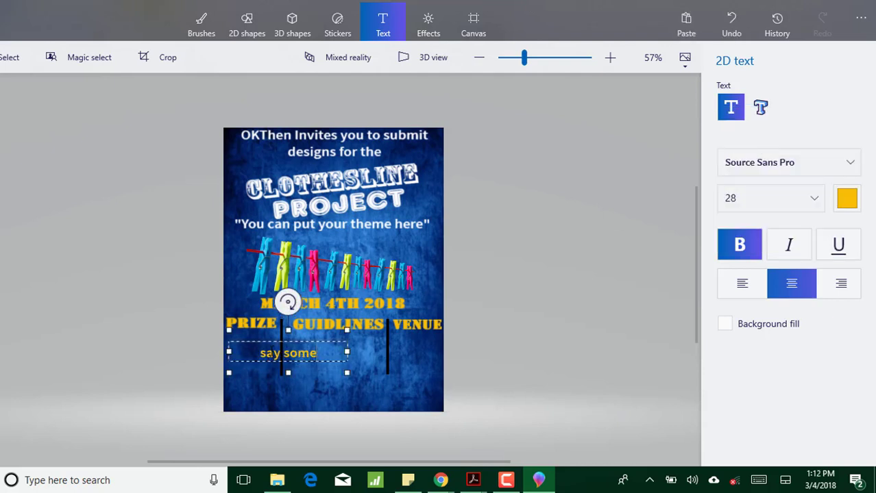
{"action": "type", "text": "thing"}
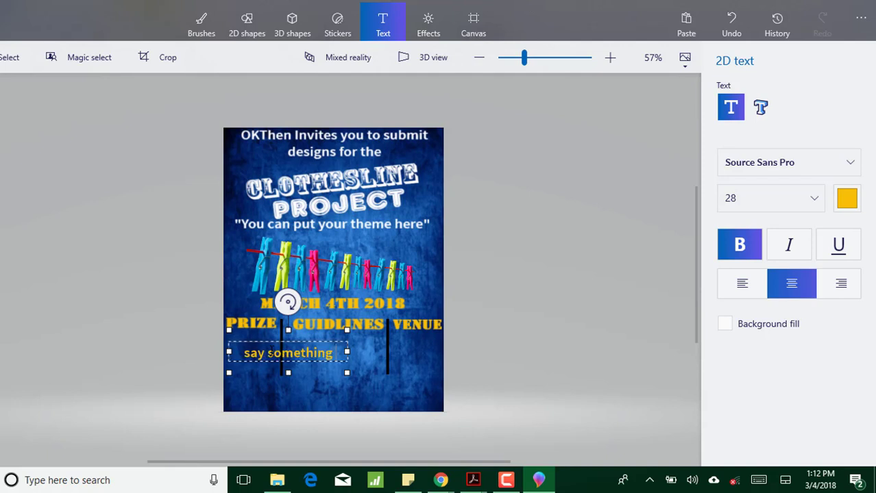
{"action": "type", "text": " idk"}
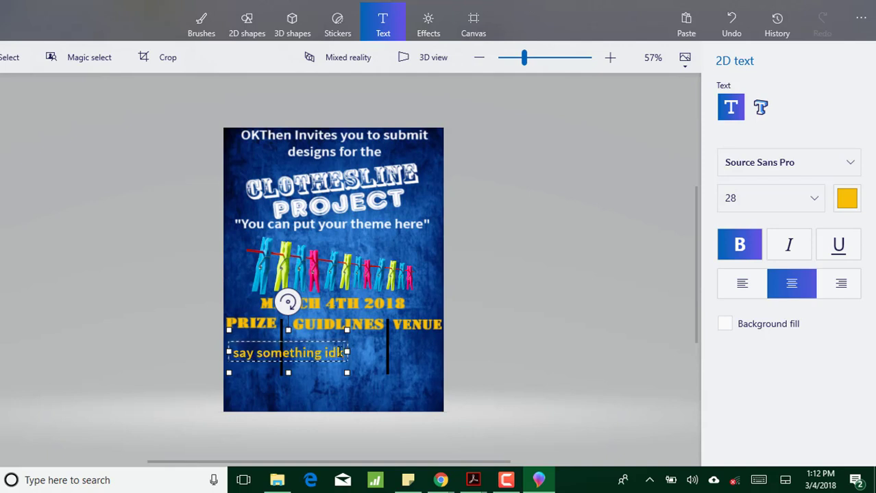
Step: Recolor the whole "say something idk" text to white
{"action": "key", "text": "ctrl+a"}
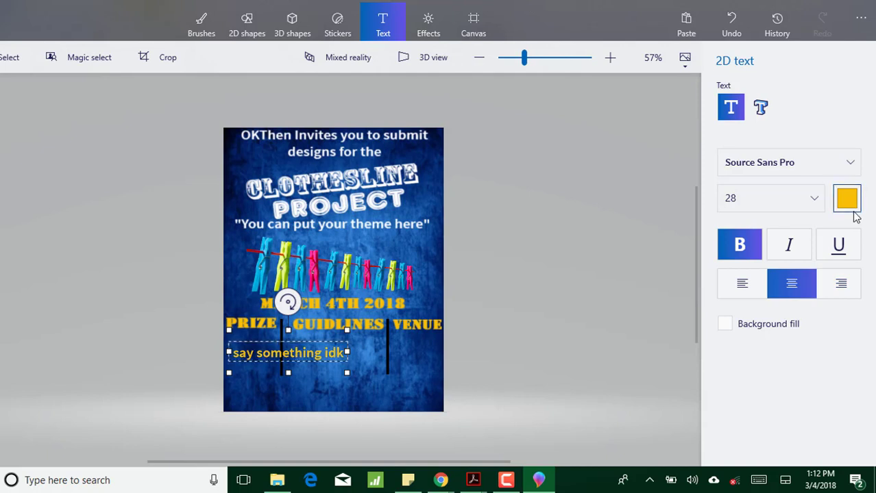
{"action": "left_click", "coordinate": [850, 204]}
{"action": "left_click", "coordinate": [716, 251]}
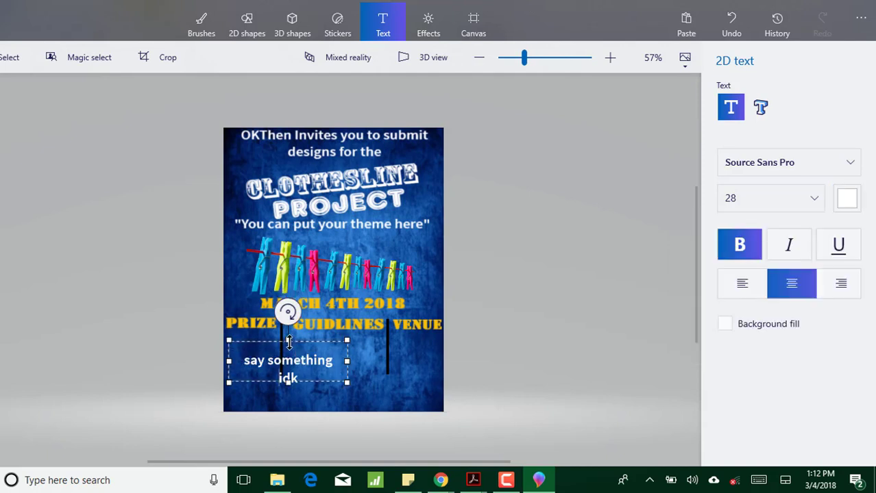
Step: Narrow and lengthen the "say something idk" text box so it wraps onto three lines, and move it directly beneath "PRIZE"
{"action": "left_click_drag", "start_coordinate": [348, 362], "coordinate": [309, 361]}
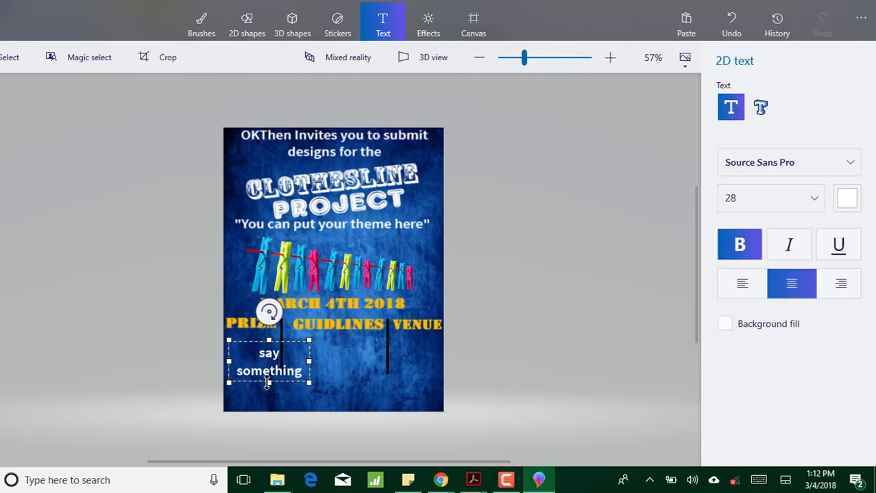
{"action": "left_click_drag", "start_coordinate": [268, 384], "coordinate": [273, 410]}
{"action": "left_click_drag", "start_coordinate": [249, 346], "coordinate": [232, 329]}
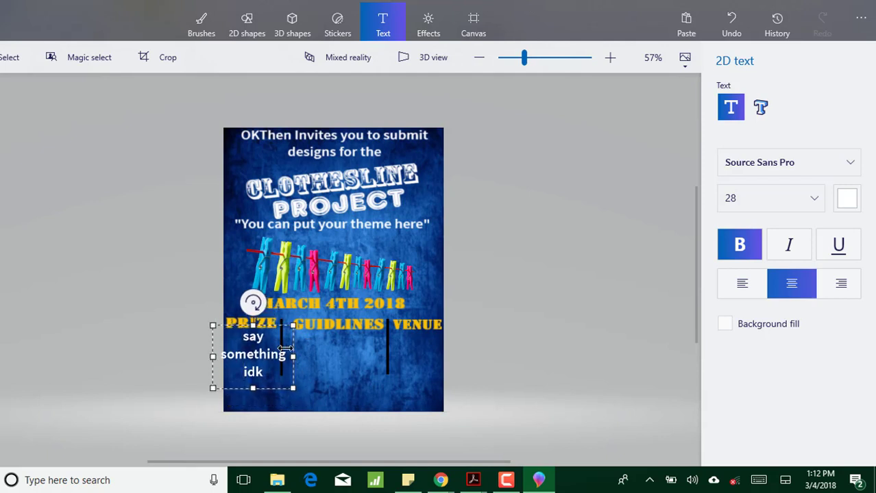
{"action": "left_click_drag", "start_coordinate": [286, 349], "coordinate": [277, 350]}
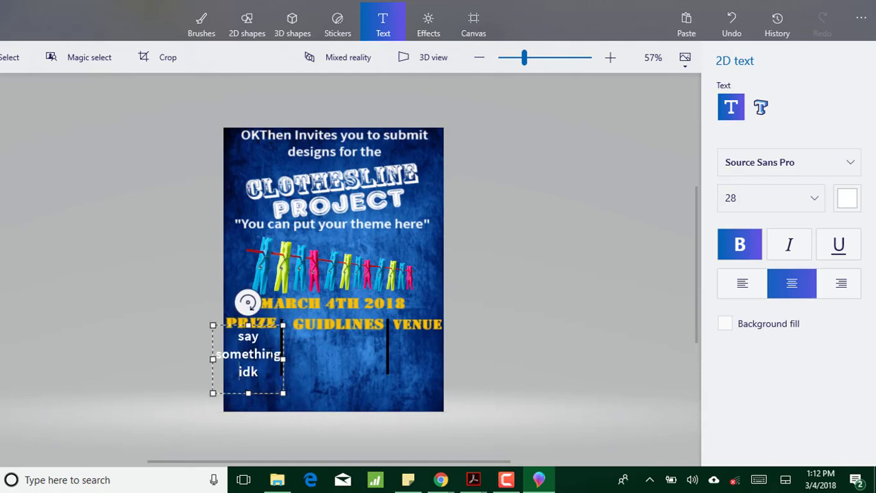
Step: Reduce the "say something idk" text to size 24, shorten its box and place it on the poster
{"action": "left_click", "coordinate": [793, 204]}
{"action": "left_click", "coordinate": [776, 189]}
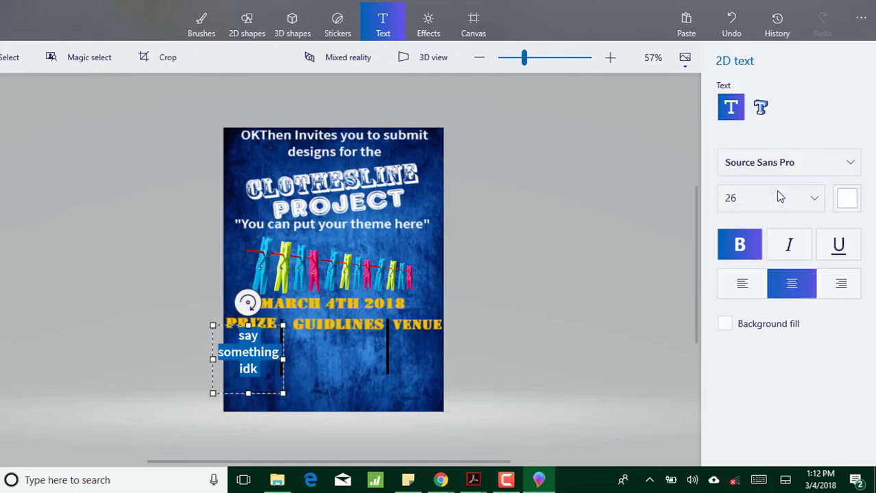
{"action": "left_click", "coordinate": [770, 198]}
{"action": "left_click", "coordinate": [735, 185]}
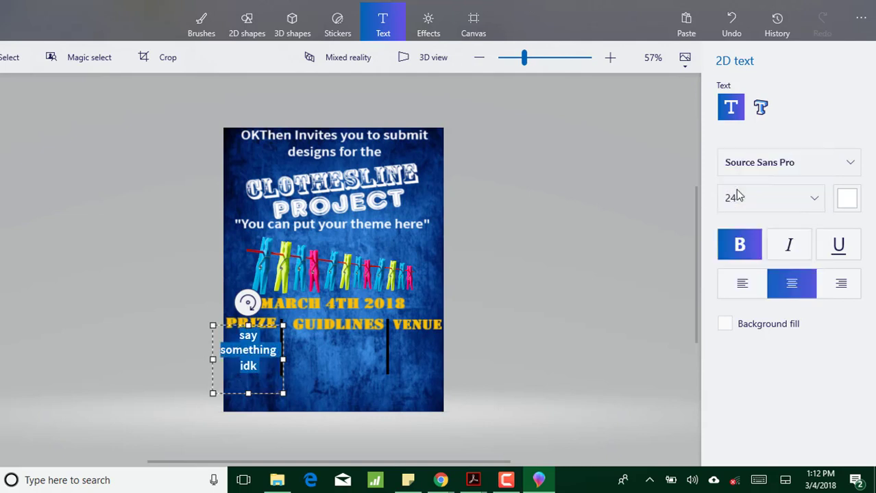
{"action": "left_click_drag", "start_coordinate": [248, 394], "coordinate": [250, 357]}
{"action": "left_click", "coordinate": [335, 365]}
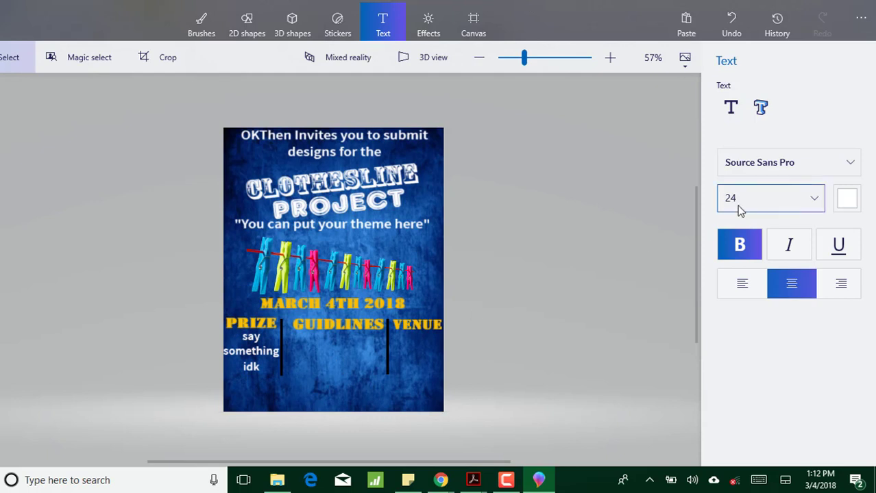
Step: Start a new 2D text box beneath the "GUIDLINES" heading
{"action": "left_click", "coordinate": [733, 109]}
{"action": "left_click", "coordinate": [299, 343]}
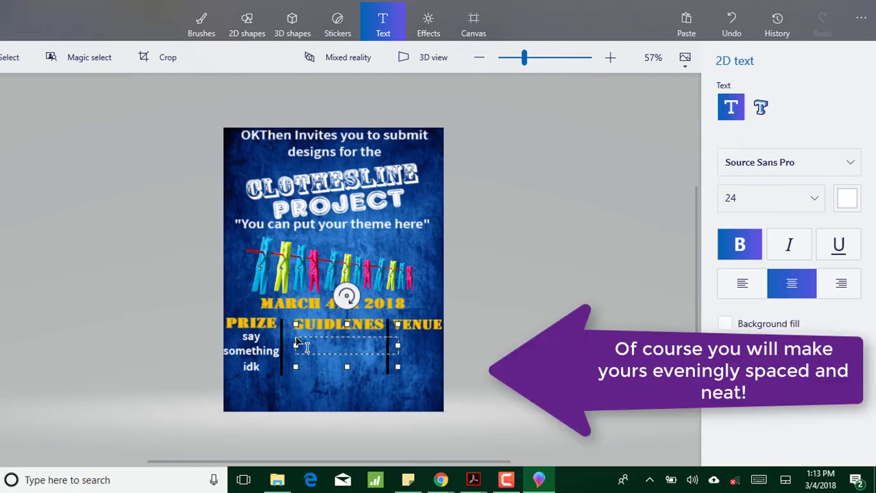
{"action": "type", "text": "Telll"}
{"action": "key", "text": "BackSpace"}
{"action": "key", "text": "BackSpace"}
{"action": "key", "text": "BackSpace"}
{"action": "key", "text": "BackSpace"}
{"action": "key", "text": "BackSpace"}
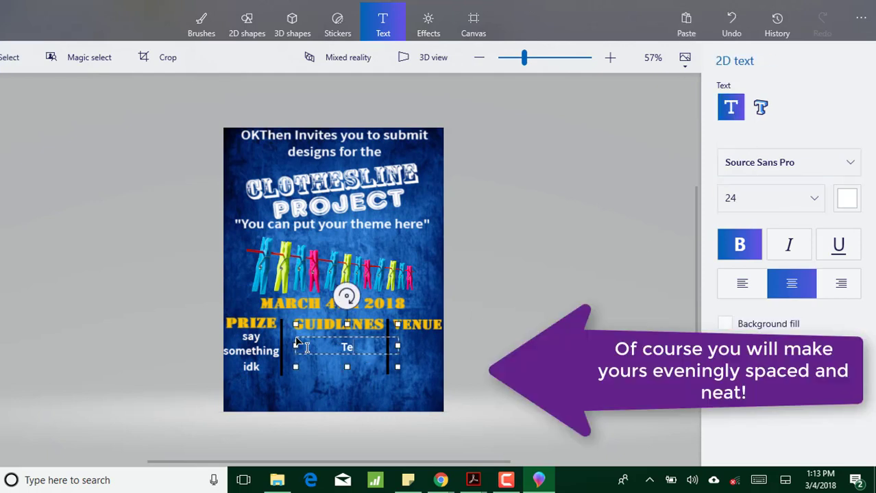
{"action": "type", "text": "wbudubjev"}
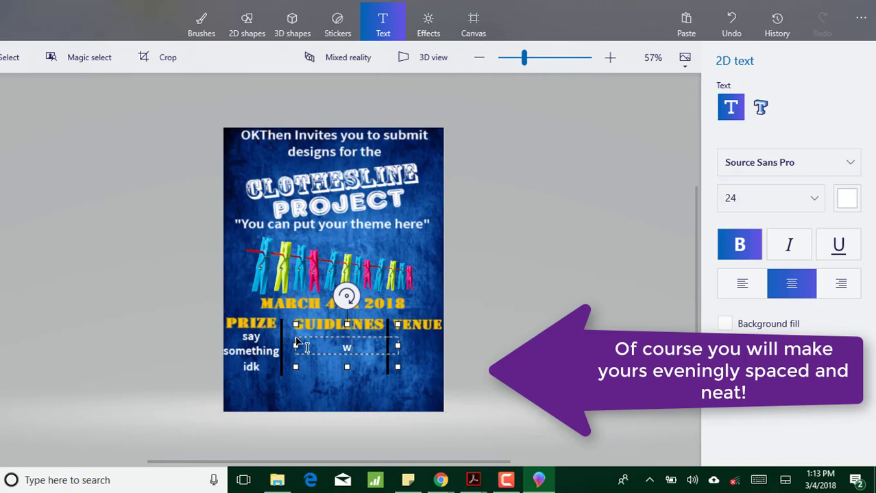
{"action": "key", "text": "BackSpace"}
{"action": "key", "text": "BackSpace"}
{"action": "key", "text": "BackSpace"}
{"action": "key", "text": "BackSpace"}
{"action": "key", "text": "BackSpace"}
{"action": "key", "text": "BackSpace"}
{"action": "key", "text": "BackSpace"}
{"action": "key", "text": "BackSpace"}
{"action": "key", "text": "BackSpace"}
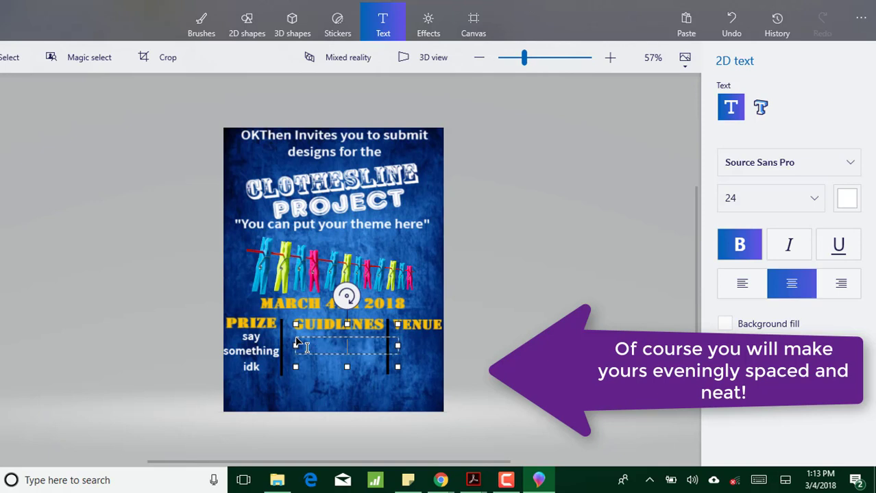
Step: Enter "Ok let me write something meaningful" in the text box under "GUIDLINES" and fit it between the two dividers
{"action": "type", "text": "Ok let me wr"}
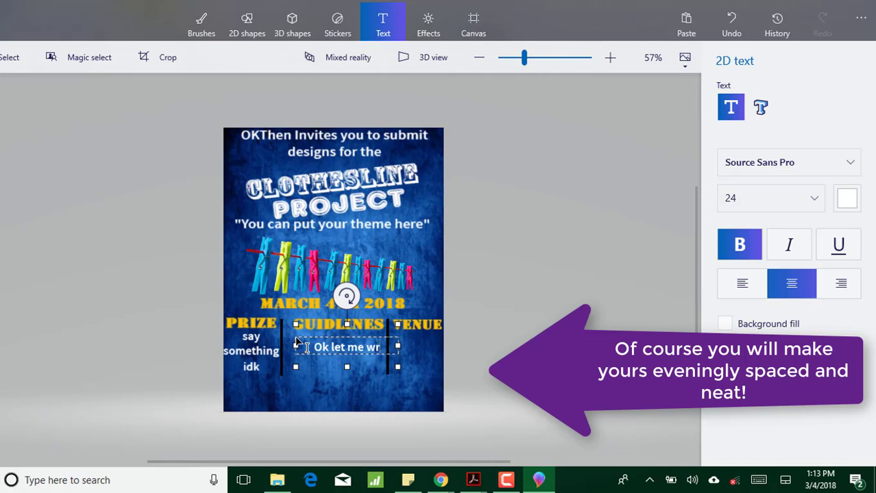
{"action": "type", "text": "ite someth"}
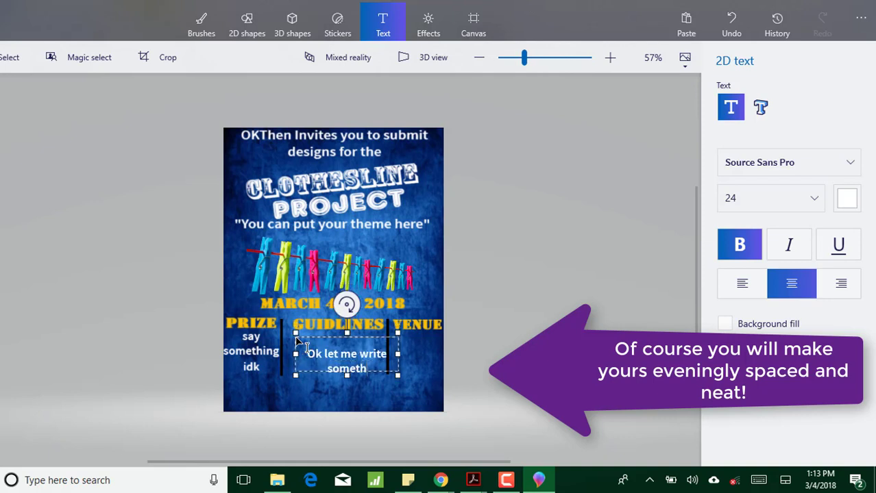
{"action": "type", "text": "ing meaningful"}
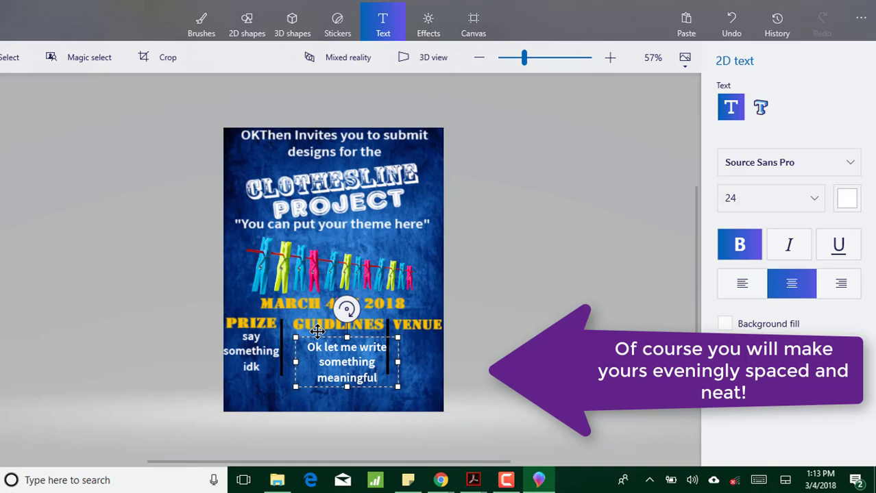
{"action": "left_click_drag", "start_coordinate": [325, 336], "coordinate": [311, 332]}
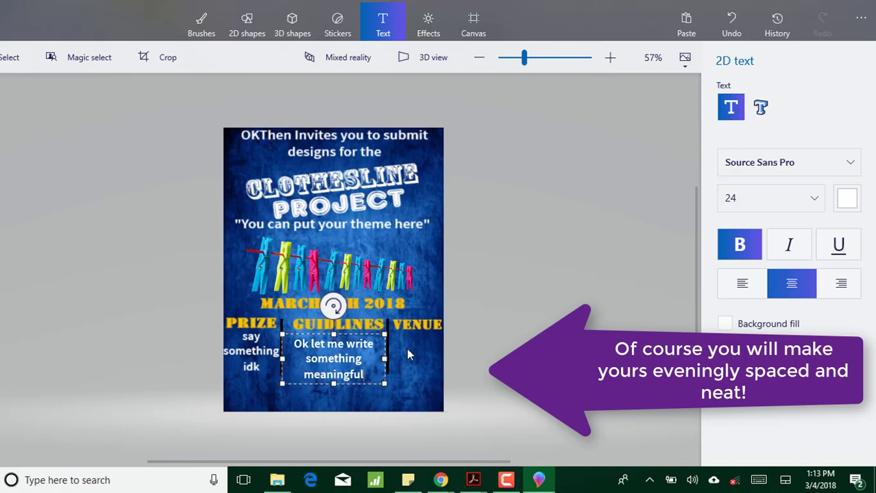
{"action": "left_click", "coordinate": [407, 351]}
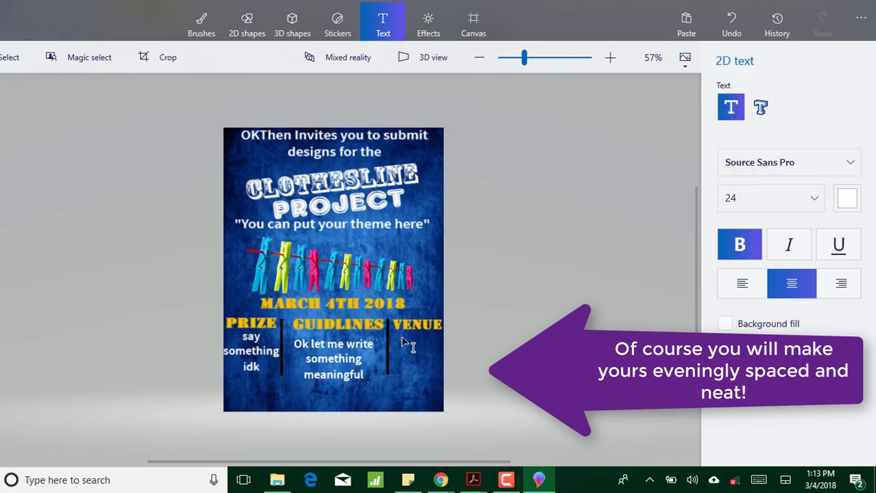
Step: Add a narrow text box under the "VENUE" heading reading "The same place as last year"
{"action": "left_click_drag", "start_coordinate": [403, 342], "coordinate": [432, 380]}
{"action": "type", "text": "The sa"}
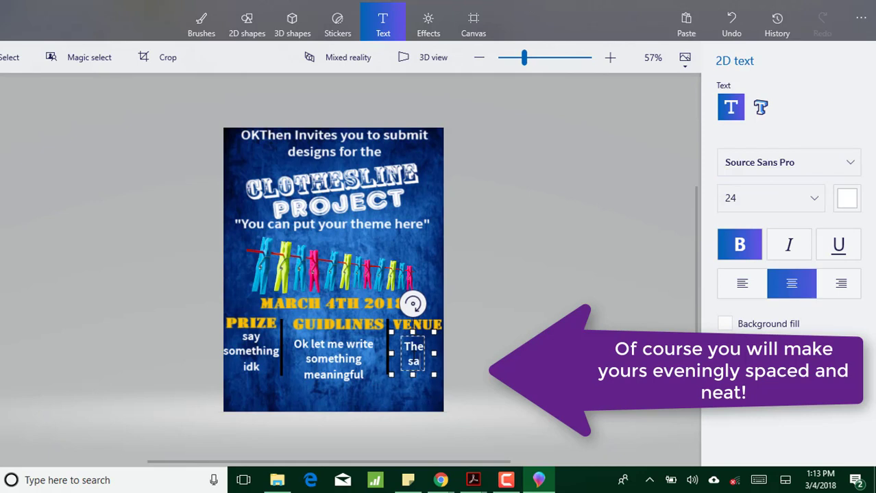
{"action": "type", "text": "me plac"}
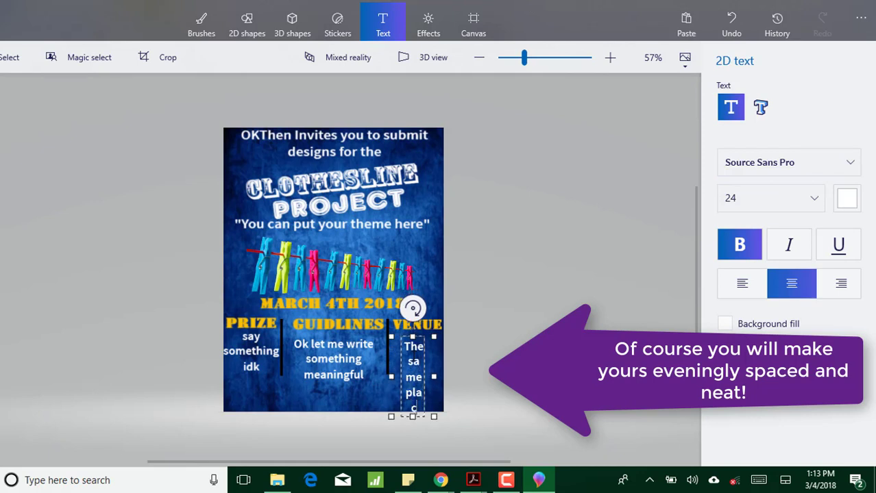
{"action": "type", "text": "e as last yea"}
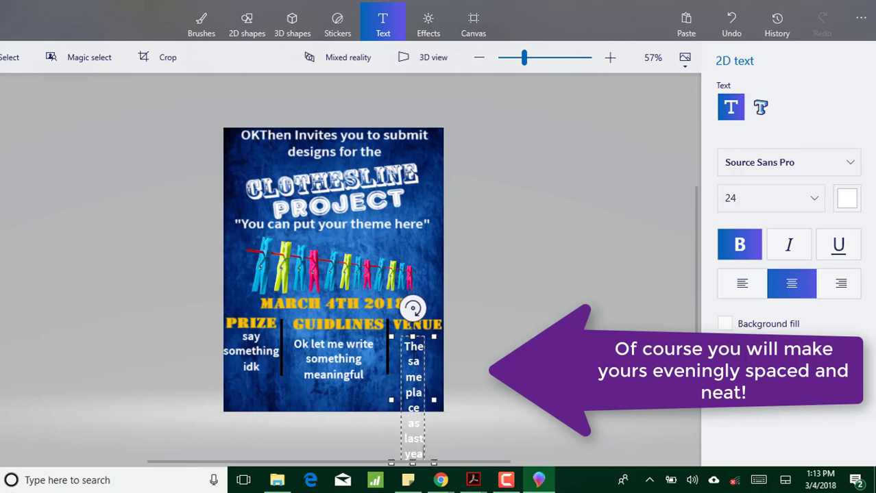
Step: Set the font size of the whole venue text to 20
{"action": "key", "text": "ctrl+a"}
{"action": "left_click", "coordinate": [787, 198]}
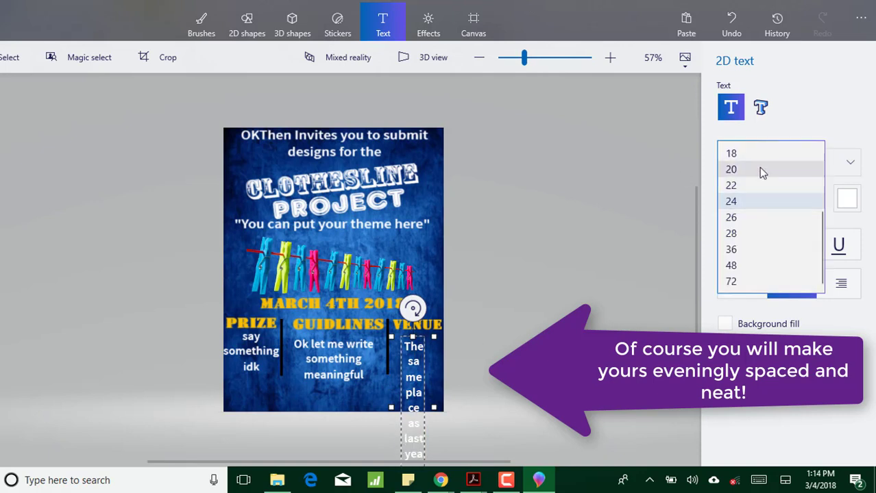
{"action": "scroll", "coordinate": [820, 242], "scroll_direction": "up", "scroll_amount": 3}
{"action": "left_click", "coordinate": [746, 187]}
{"action": "left_click", "coordinate": [757, 198]}
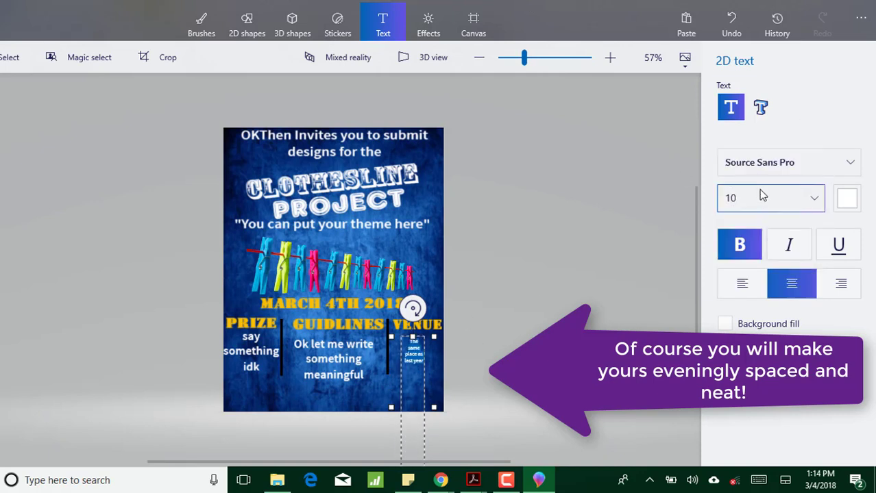
{"action": "left_click", "coordinate": [747, 215]}
{"action": "left_click", "coordinate": [747, 202]}
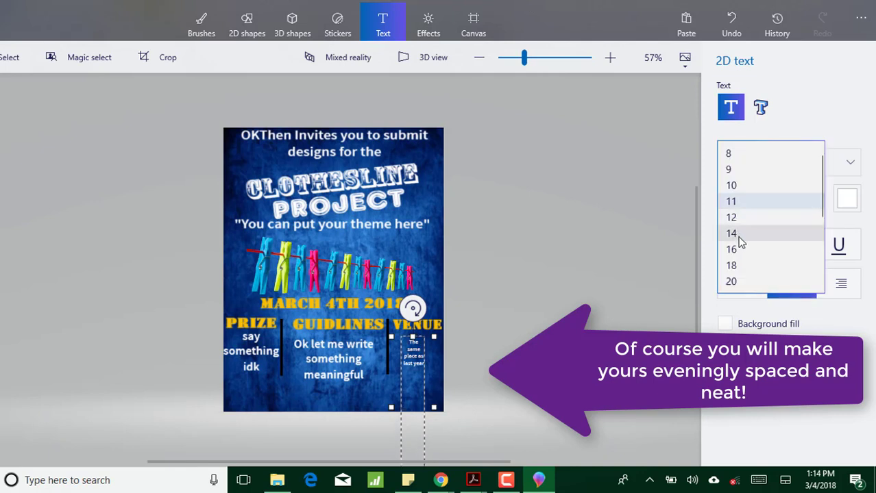
{"action": "left_click", "coordinate": [739, 230]}
{"action": "left_click", "coordinate": [749, 202]}
{"action": "left_click", "coordinate": [735, 248]}
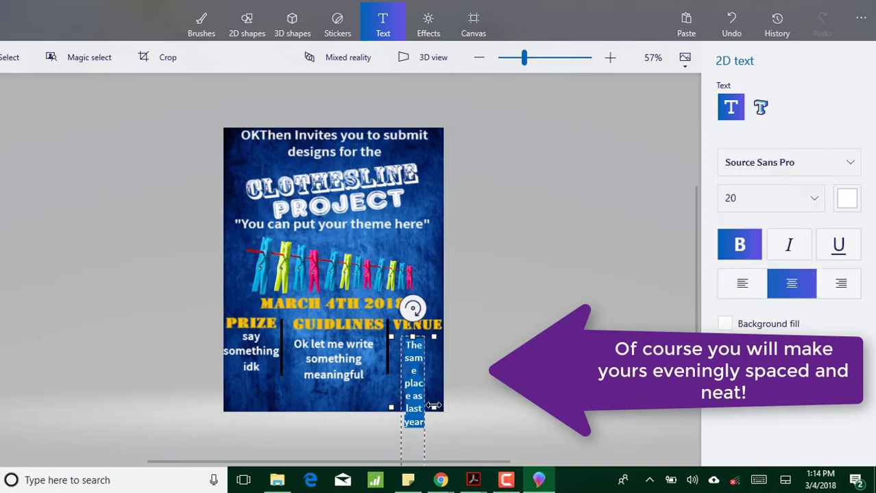
Step: Widen the venue text box to the column's width, shorten it to fit its three lines and place the text
{"action": "left_click_drag", "start_coordinate": [433, 405], "coordinate": [447, 406]}
{"action": "left_click_drag", "start_coordinate": [391, 406], "coordinate": [385, 409]}
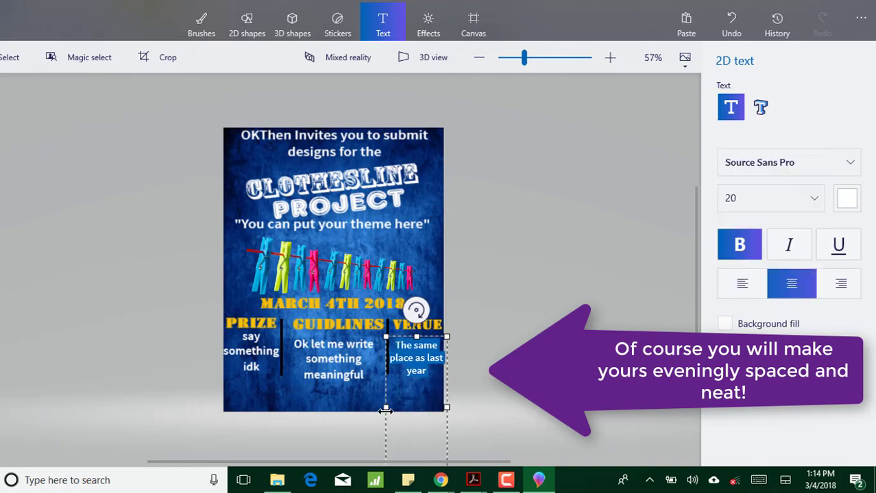
{"action": "scroll", "coordinate": [524, 385], "scroll_direction": "down", "scroll_amount": 2}
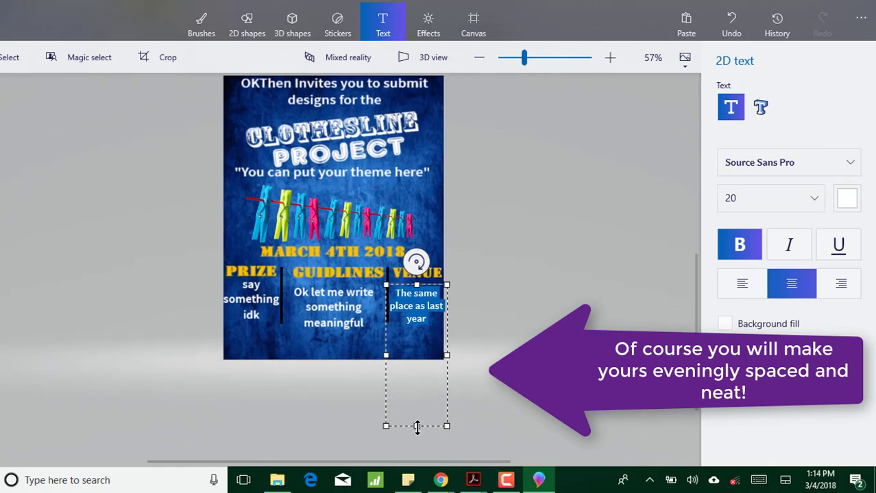
{"action": "left_click_drag", "start_coordinate": [416, 426], "coordinate": [416, 337]}
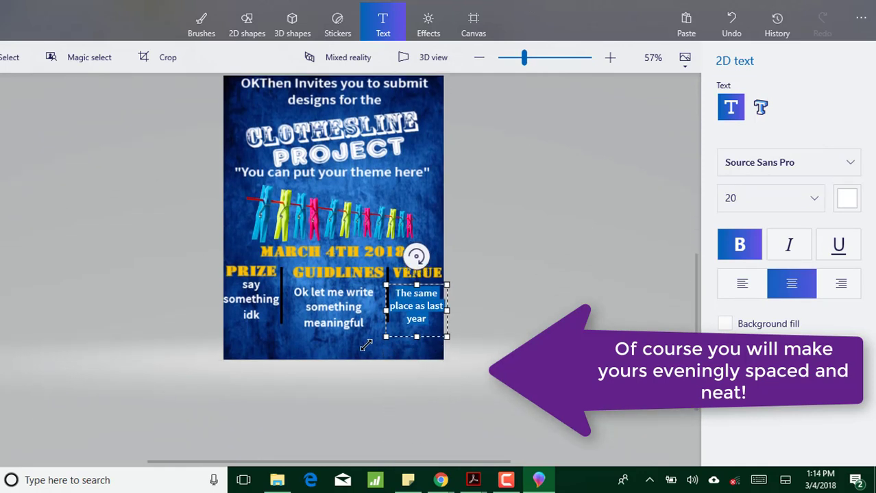
{"action": "left_click", "coordinate": [343, 355]}
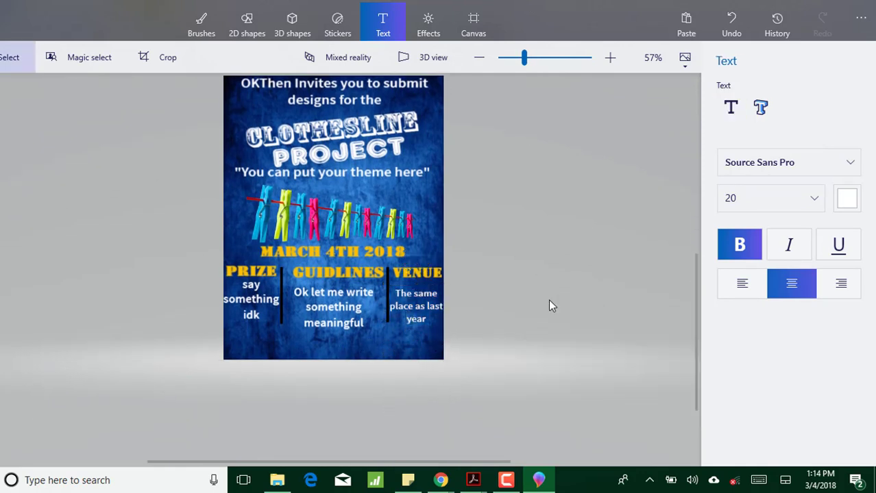
Step: Export the finished poster as a file
{"action": "left_click_drag", "start_coordinate": [696, 276], "coordinate": [703, 221]}
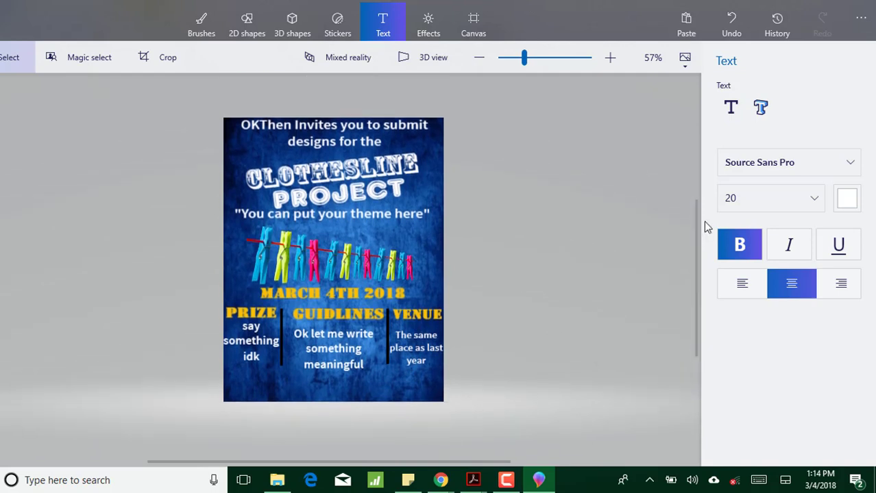
{"action": "left_click", "coordinate": [2, 28]}
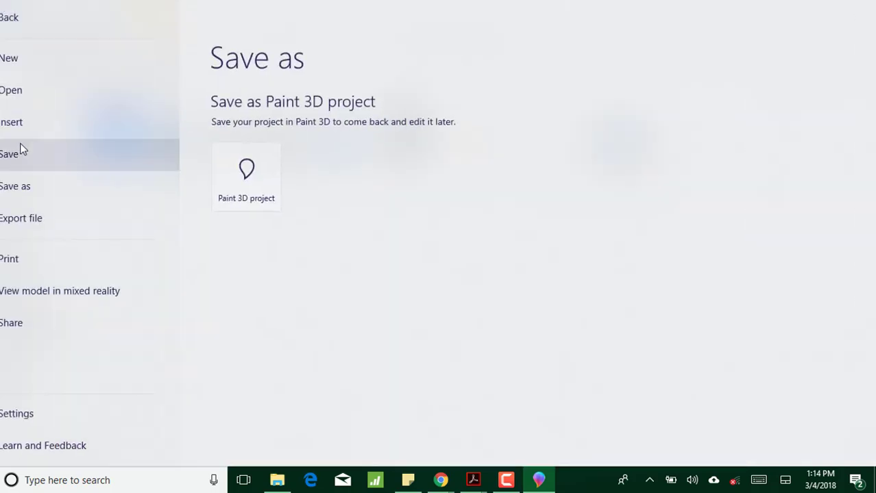
{"action": "left_click", "coordinate": [20, 217]}
{"action": "left_click", "coordinate": [485, 175]}
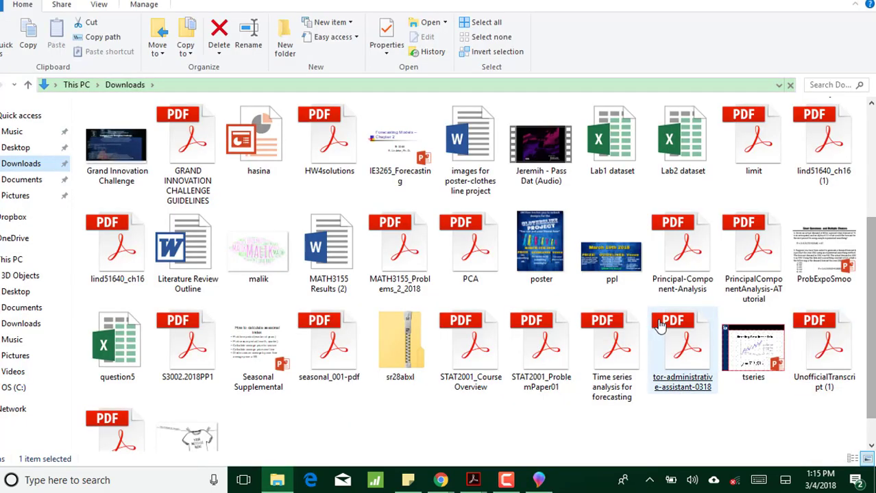
Step: Switch to File Explorer and open the "poster" image in the Downloads folder
{"action": "left_click", "coordinate": [541, 240]}
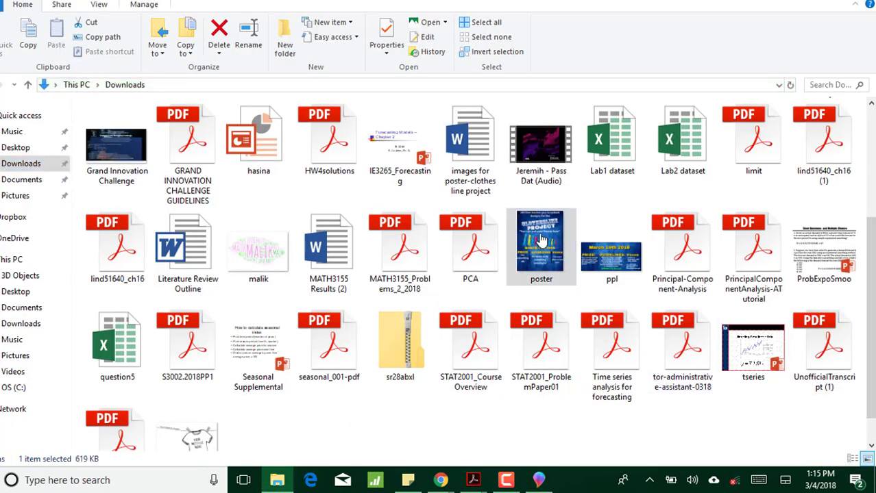